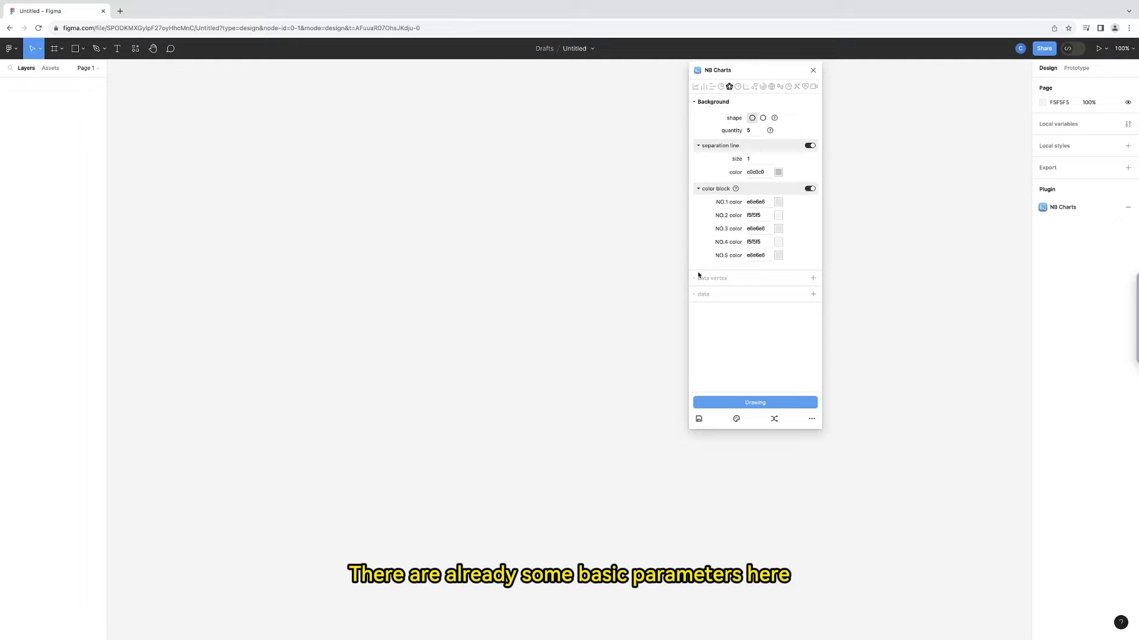
Expand data and data1 to review data1's vertex values, then collapse the data list
click(694, 294)
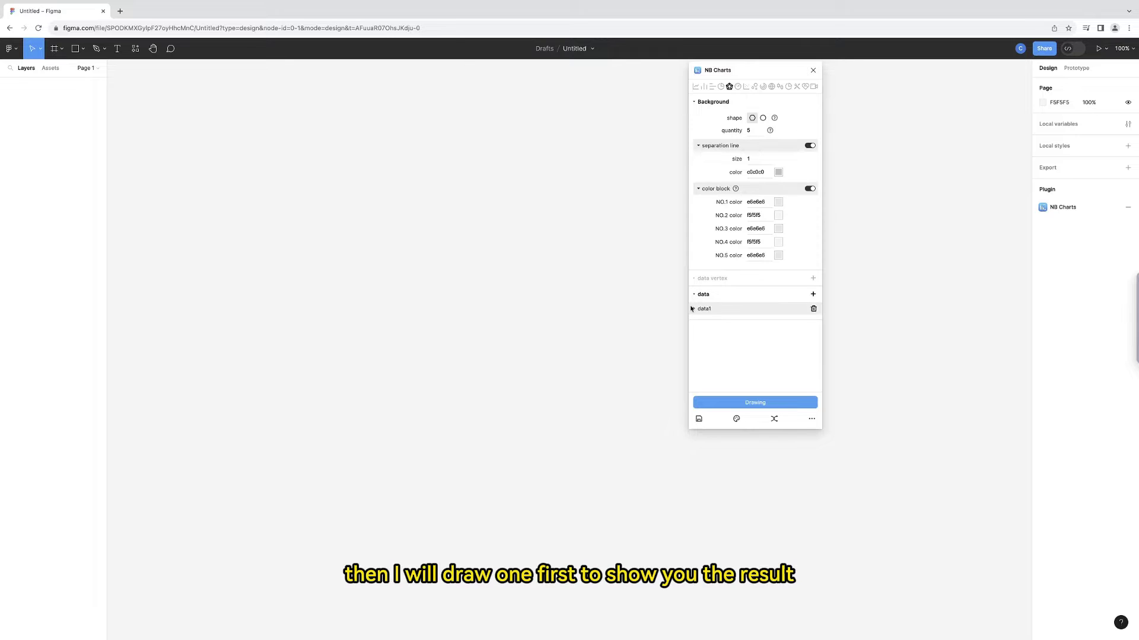
click(694, 310)
scroll(772, 358, down, 5)
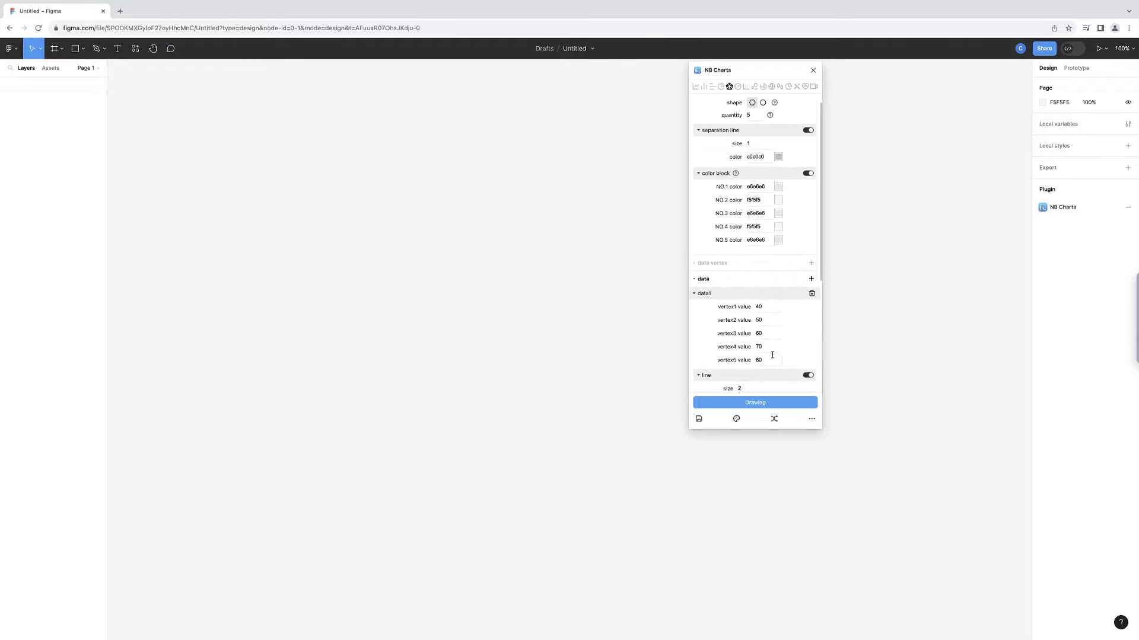
scroll(774, 356, up, 5)
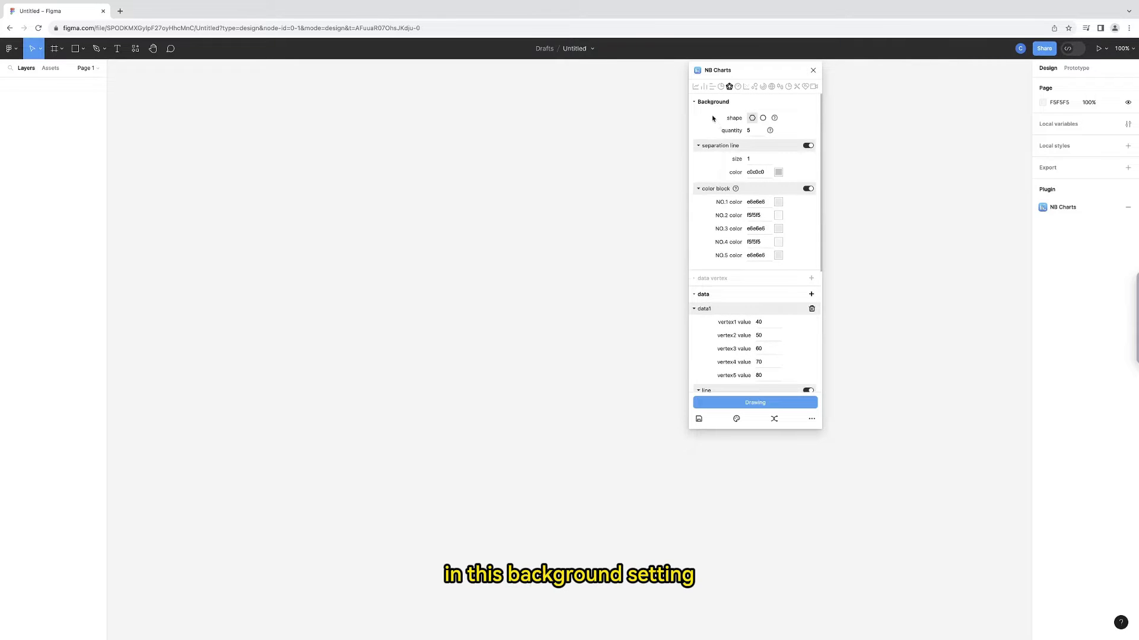
click(694, 294)
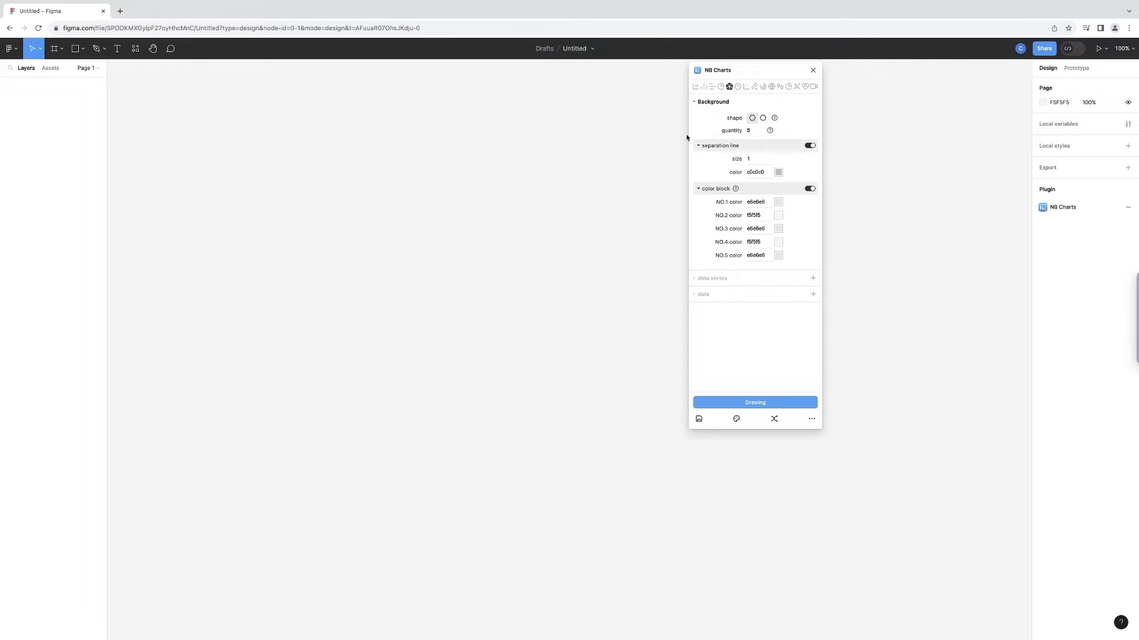
Draw a frame and render the default pentagon radar chart into it
click(61, 48)
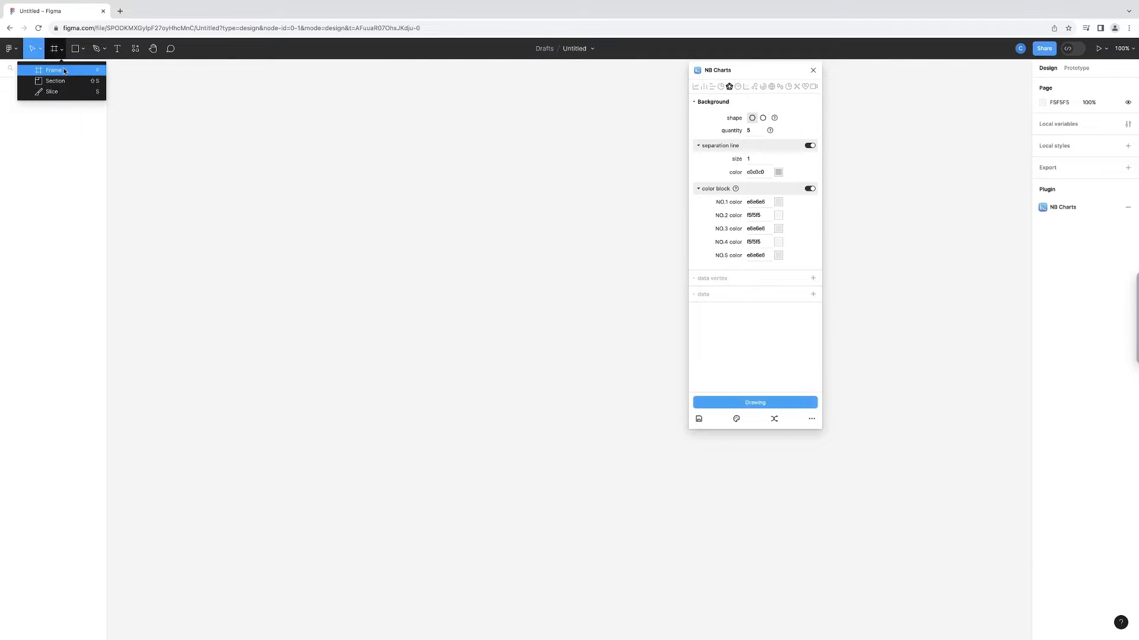
click(47, 69)
drag(132, 80, 243, 187)
drag(214, 151, 229, 149)
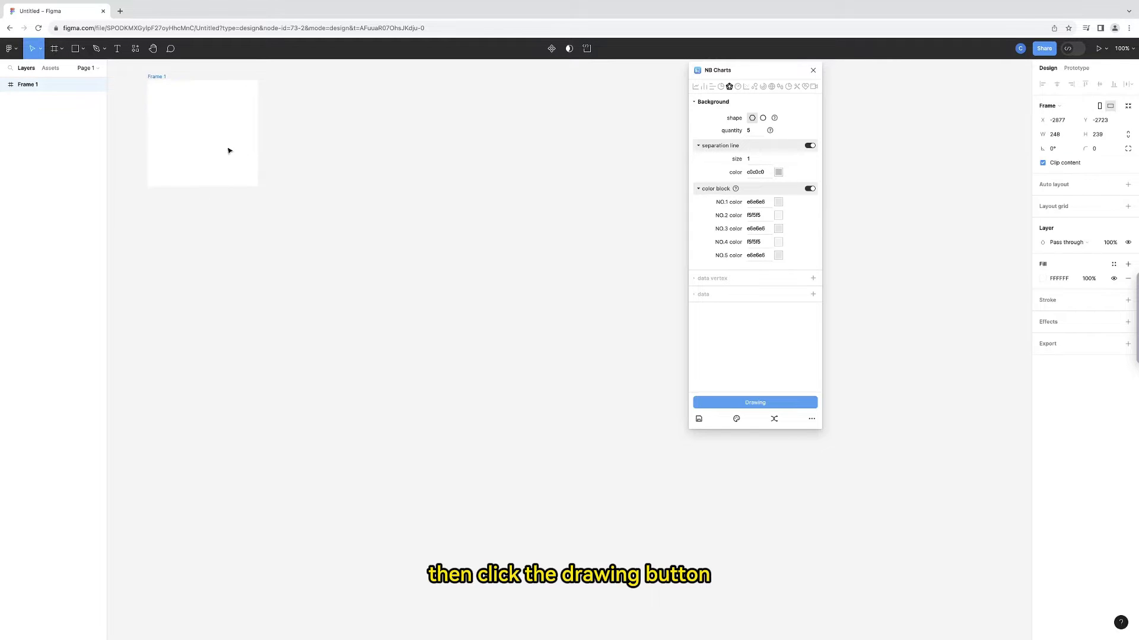
click(753, 403)
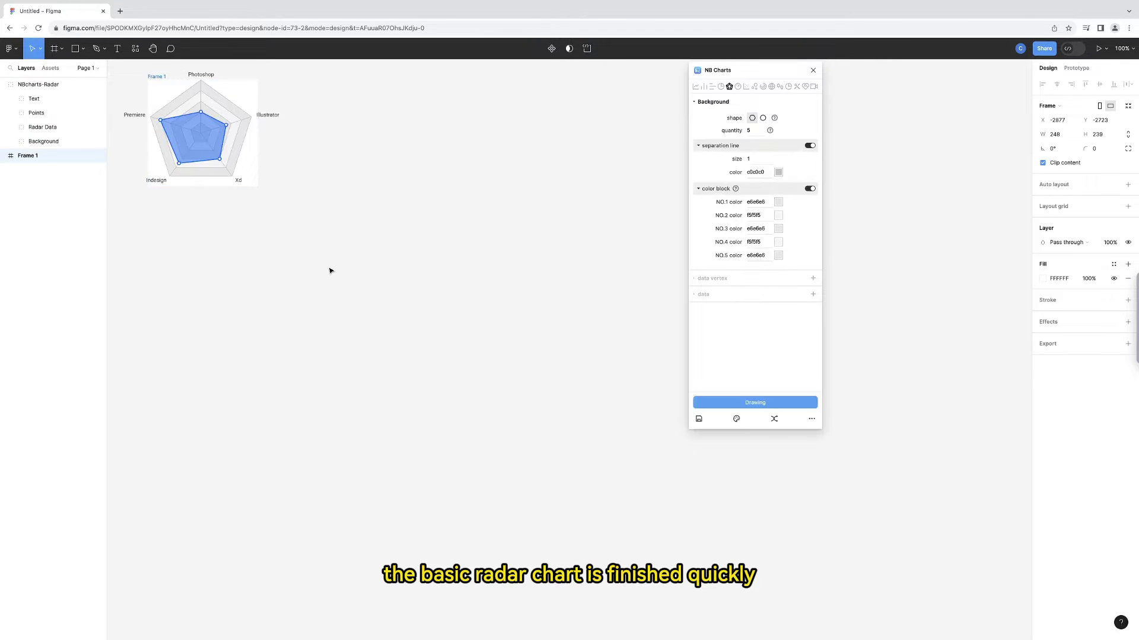
Switch the background to a circle and draw a circular radar chart in the moved frame
click(763, 118)
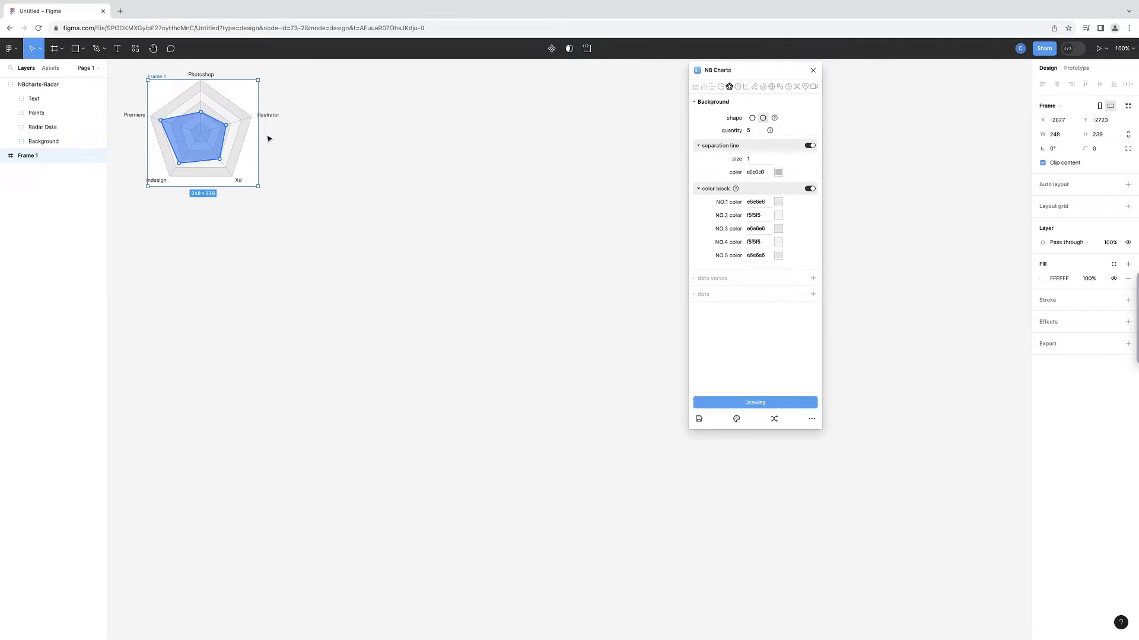
drag(256, 141, 448, 142)
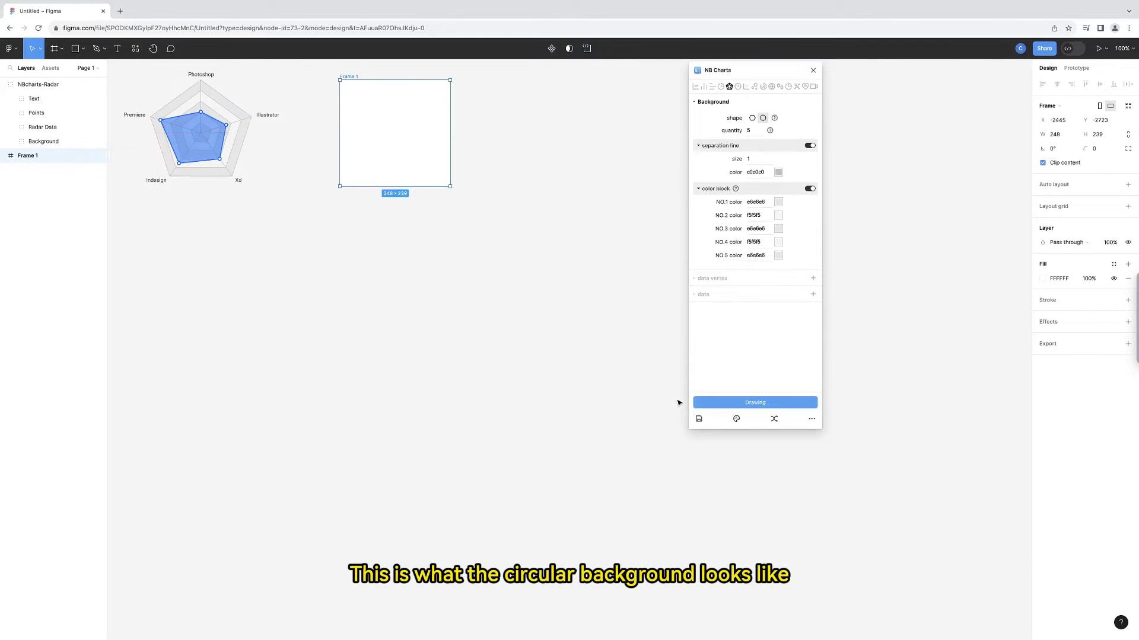
click(703, 404)
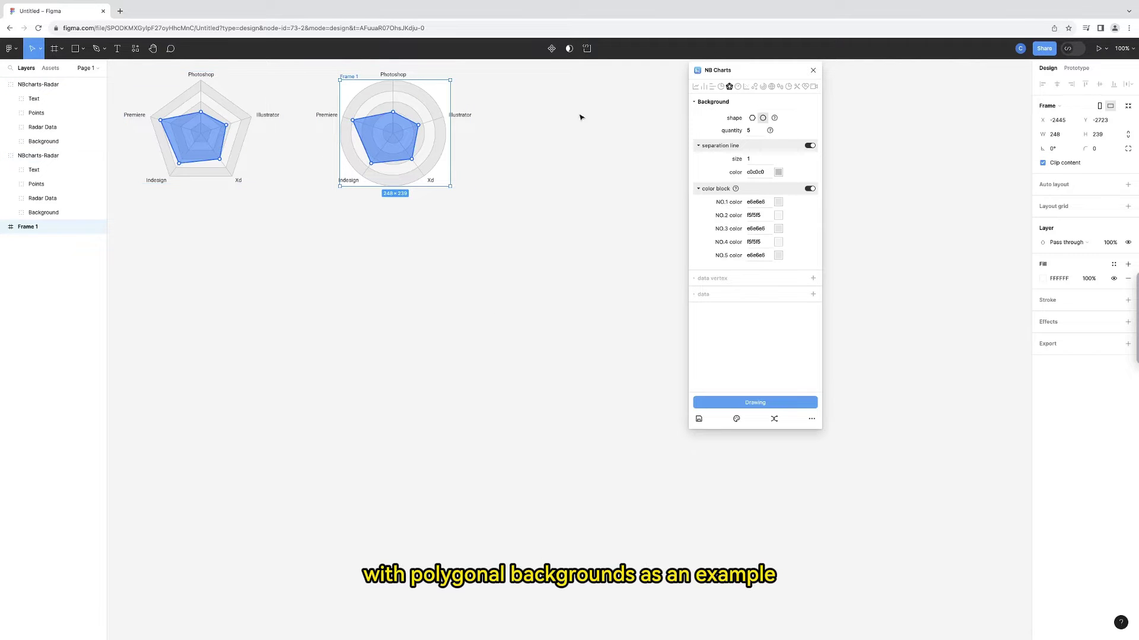
Restore the polygon background, set ring quantity to 10, and draw that chart on the right
click(752, 117)
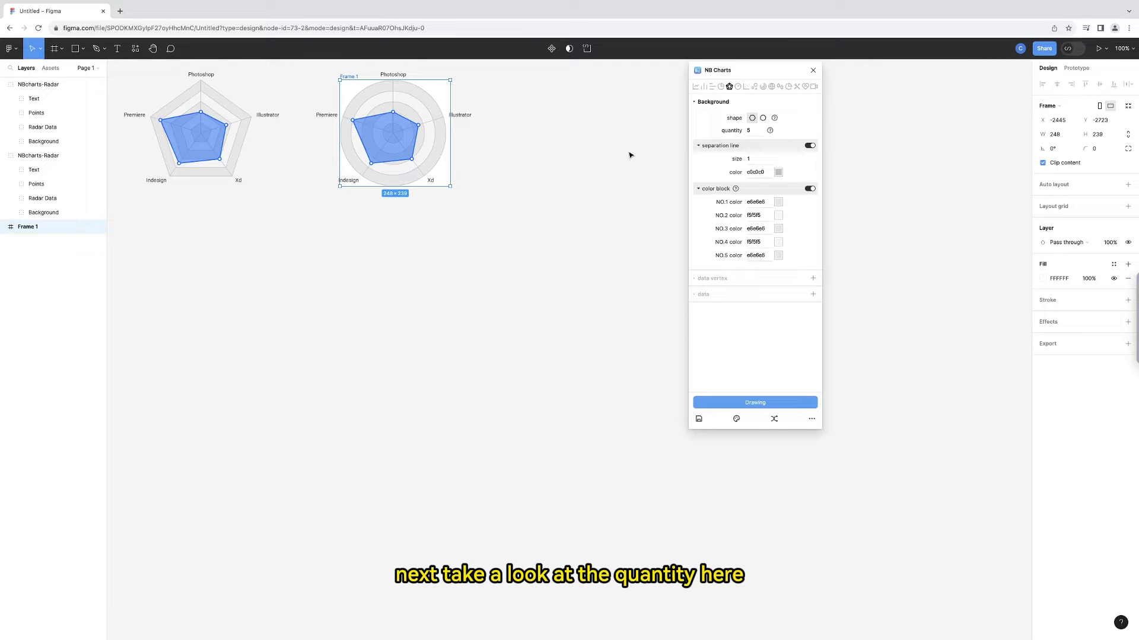
mouse_move(768, 135)
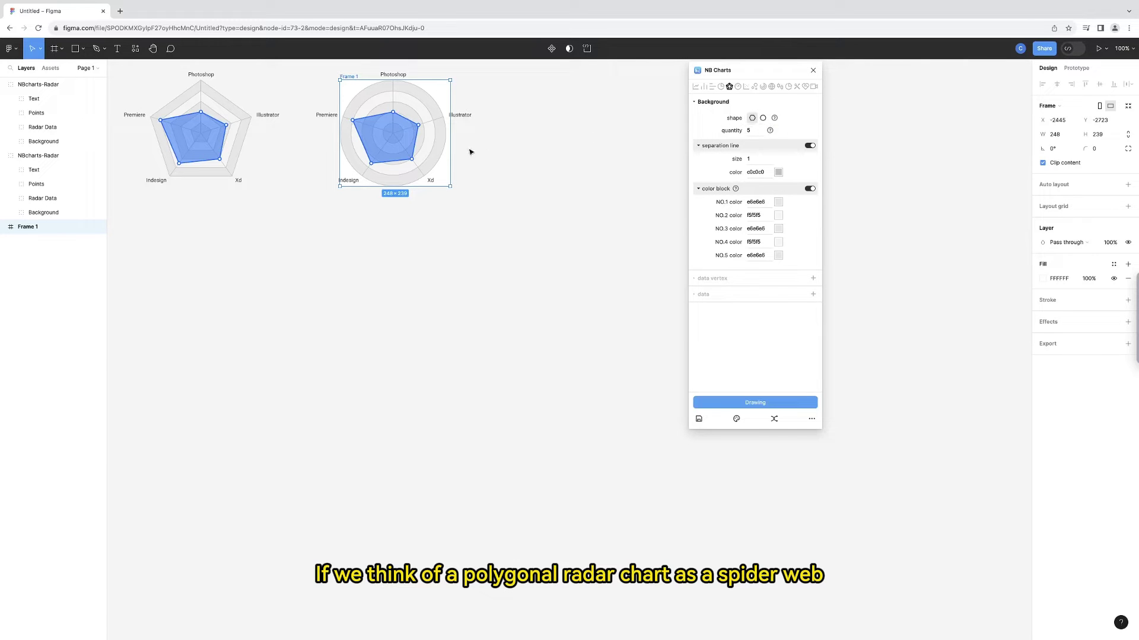
drag(463, 150, 625, 148)
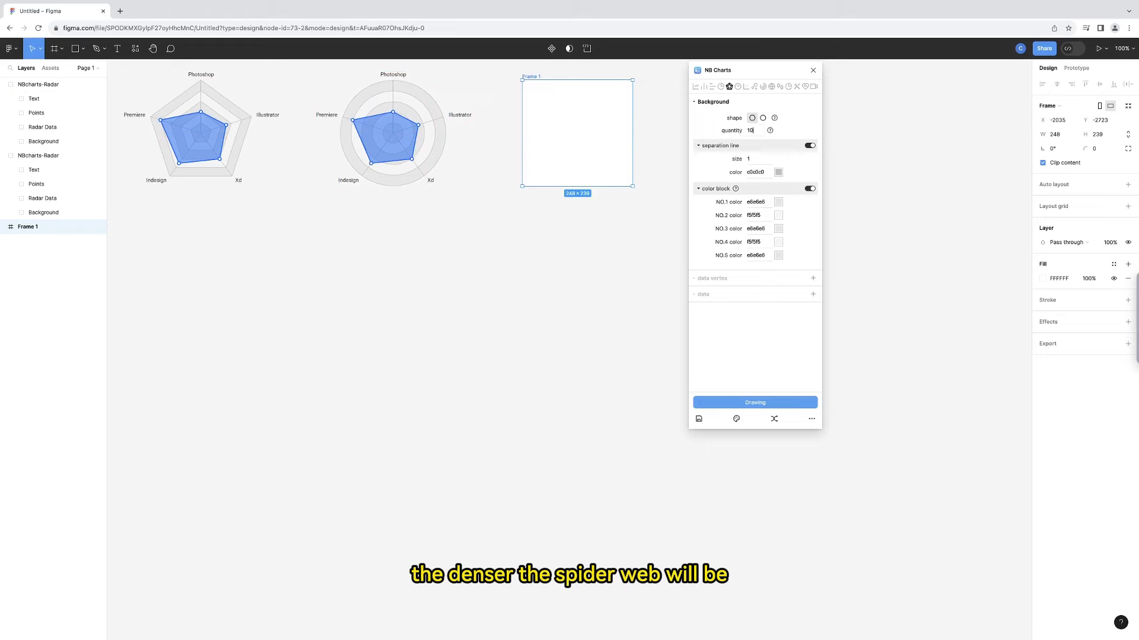
click(747, 131)
text(10)
click(748, 403)
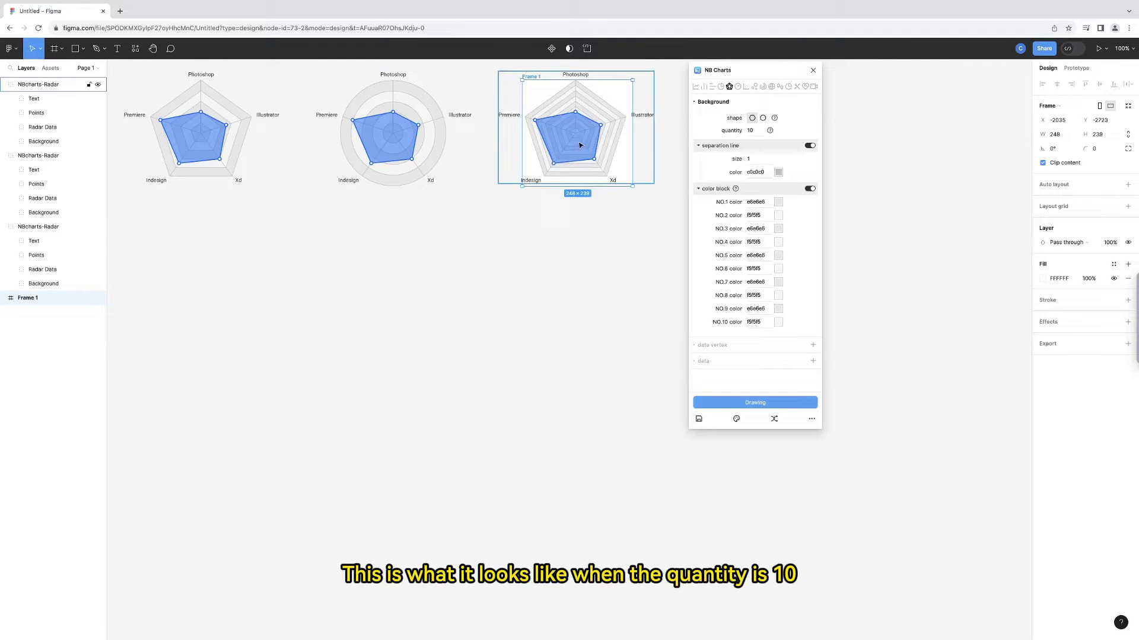
Reset the ring quantity to 5 and move the frame below the first chart
double_click(750, 131)
text(5)
drag(625, 88, 248, 242)
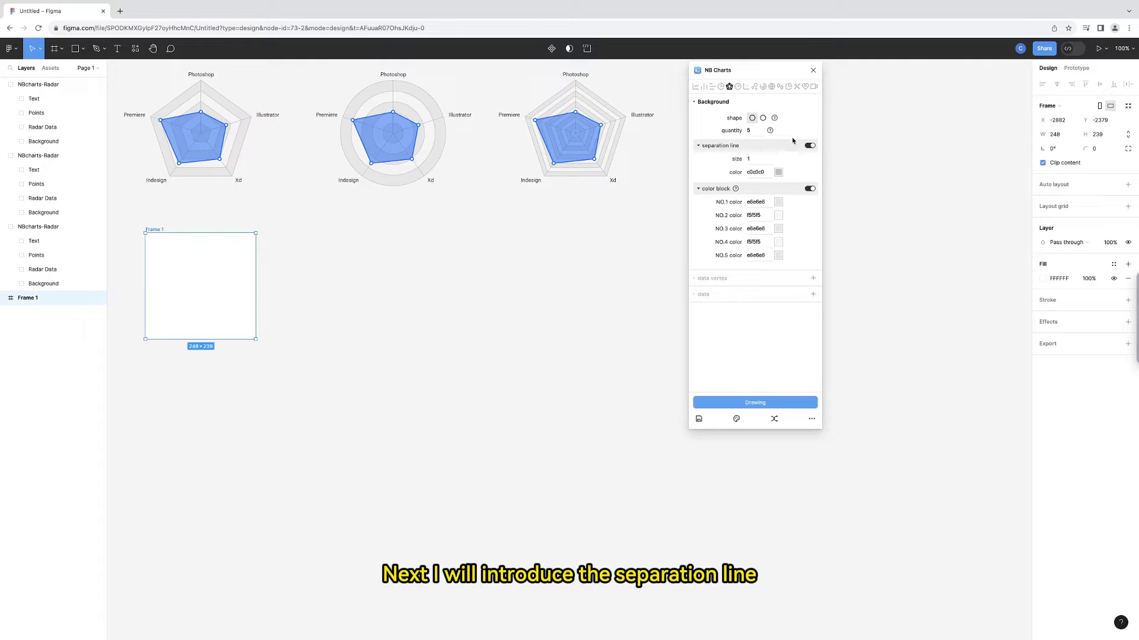
Draw a radar chart without separation lines, then turn separation lines back on
click(811, 147)
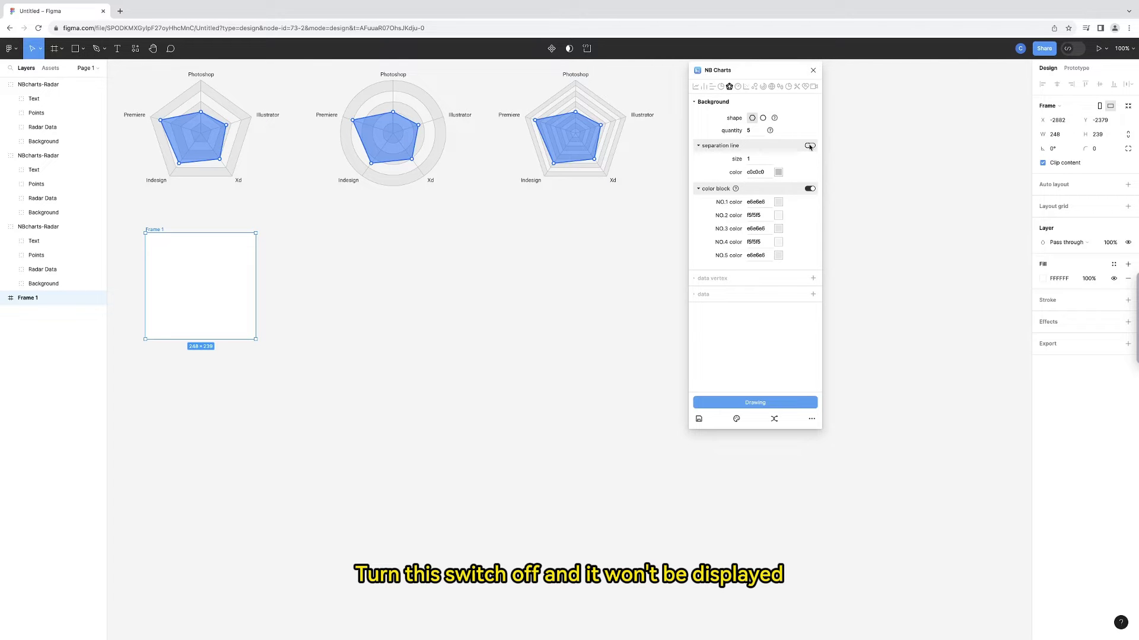
click(705, 402)
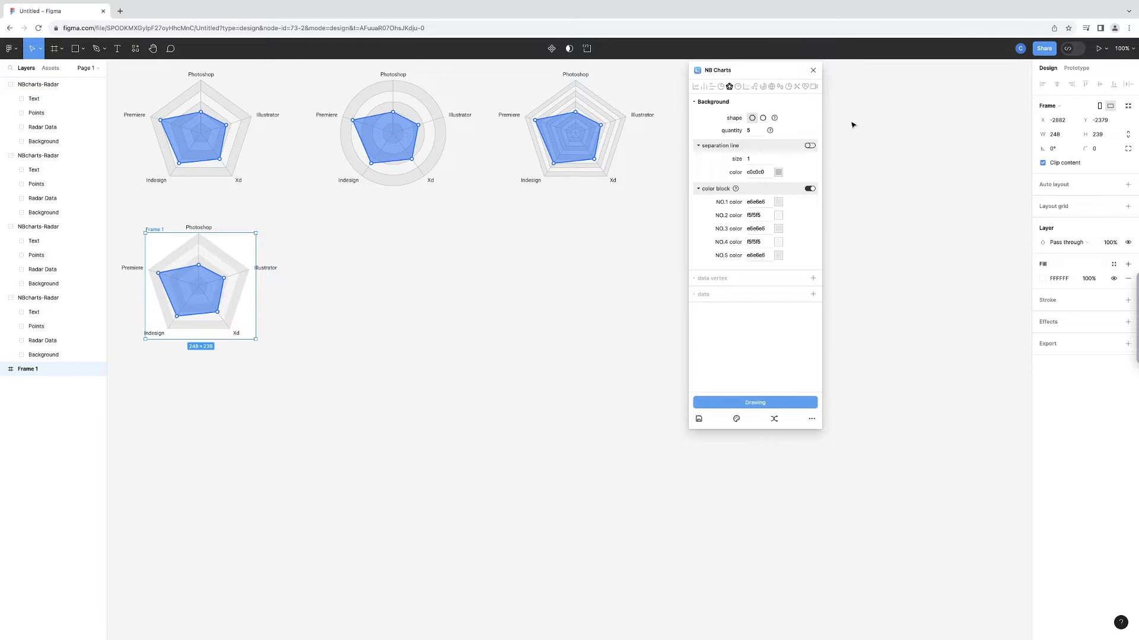
click(810, 146)
Give separation lines size 3 and blue colour 0f4afa, and draw that chart in the moved frame
double_click(756, 158)
text(3)
click(778, 172)
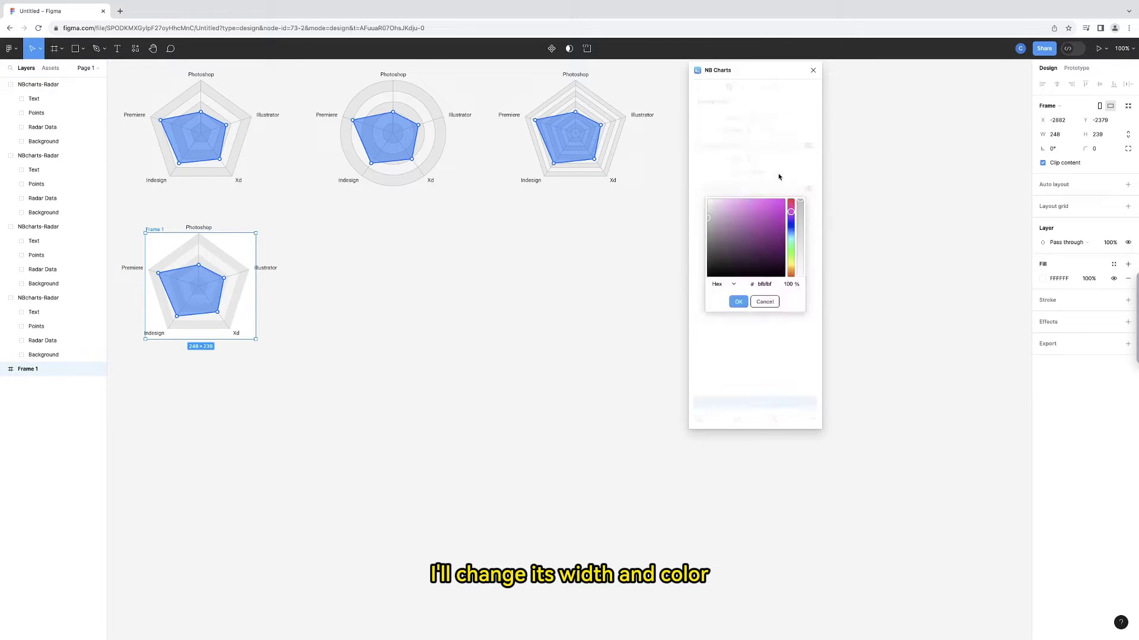
click(782, 203)
drag(790, 223, 790, 218)
click(738, 302)
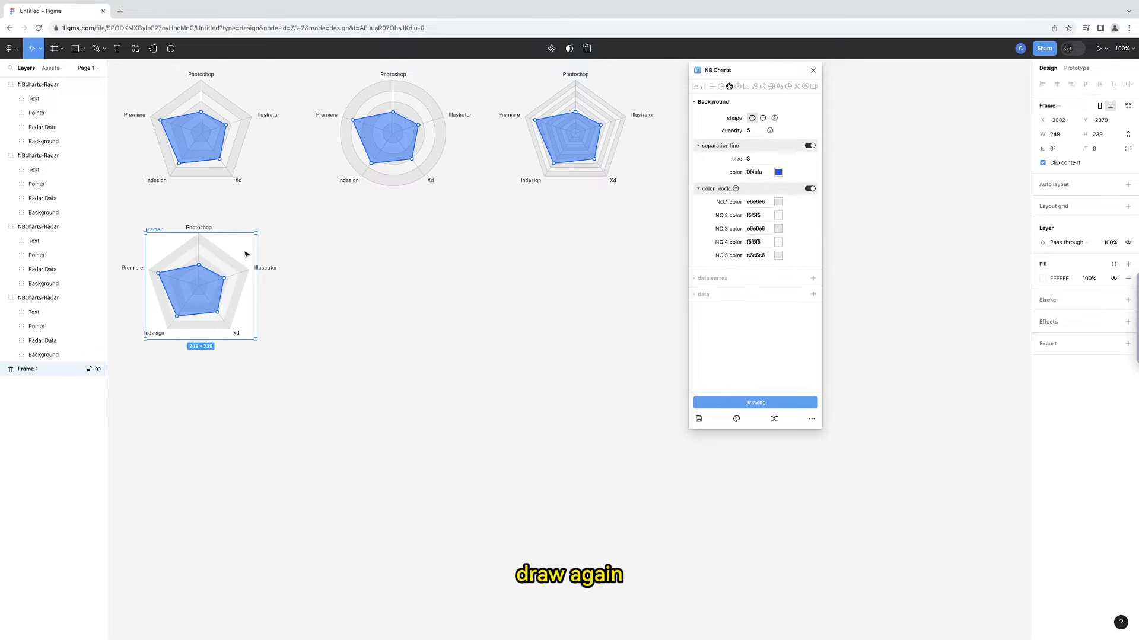
drag(246, 244, 419, 248)
click(734, 404)
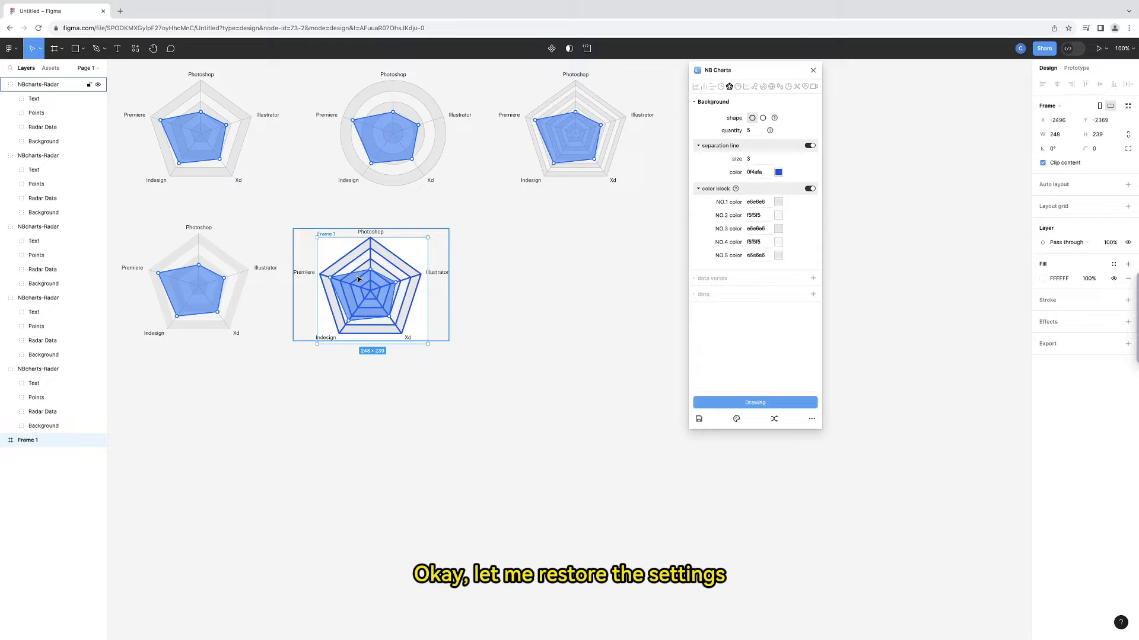
click(778, 172)
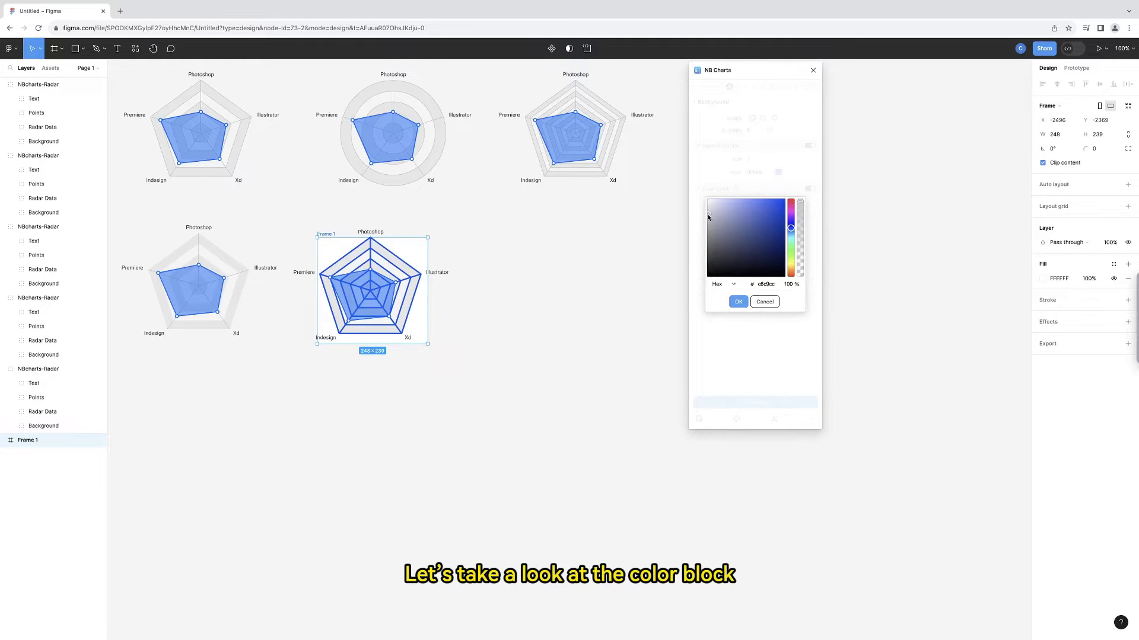
Set the NO.1, NO.3 and NO.5 alternating block colours to blue 0d70fa
click(740, 303)
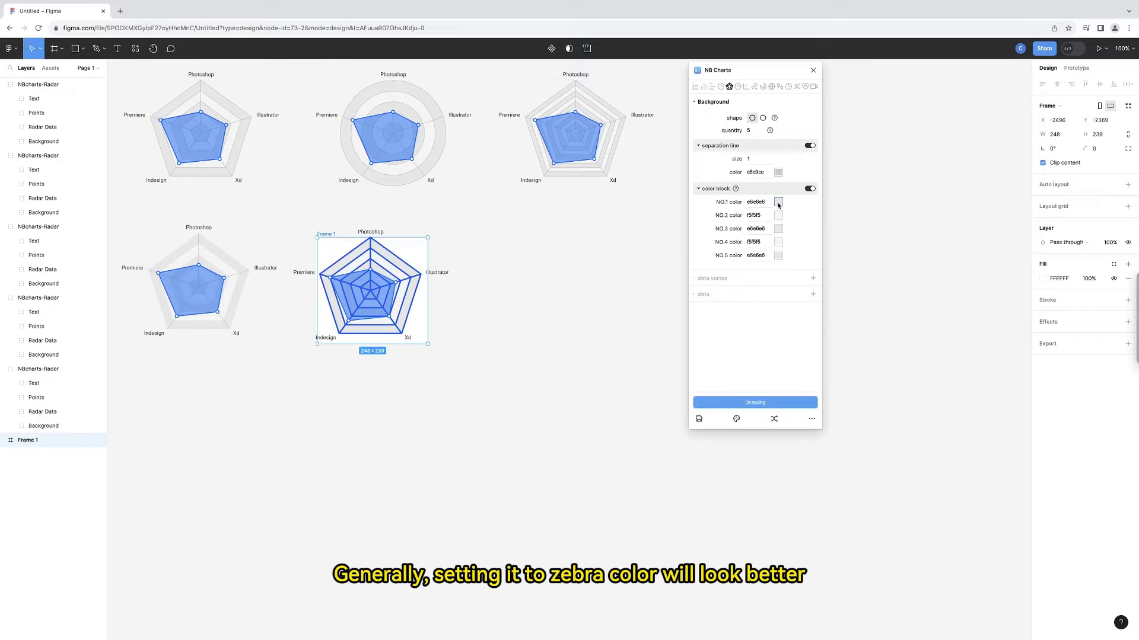
click(778, 202)
drag(791, 228, 791, 239)
click(781, 212)
click(739, 310)
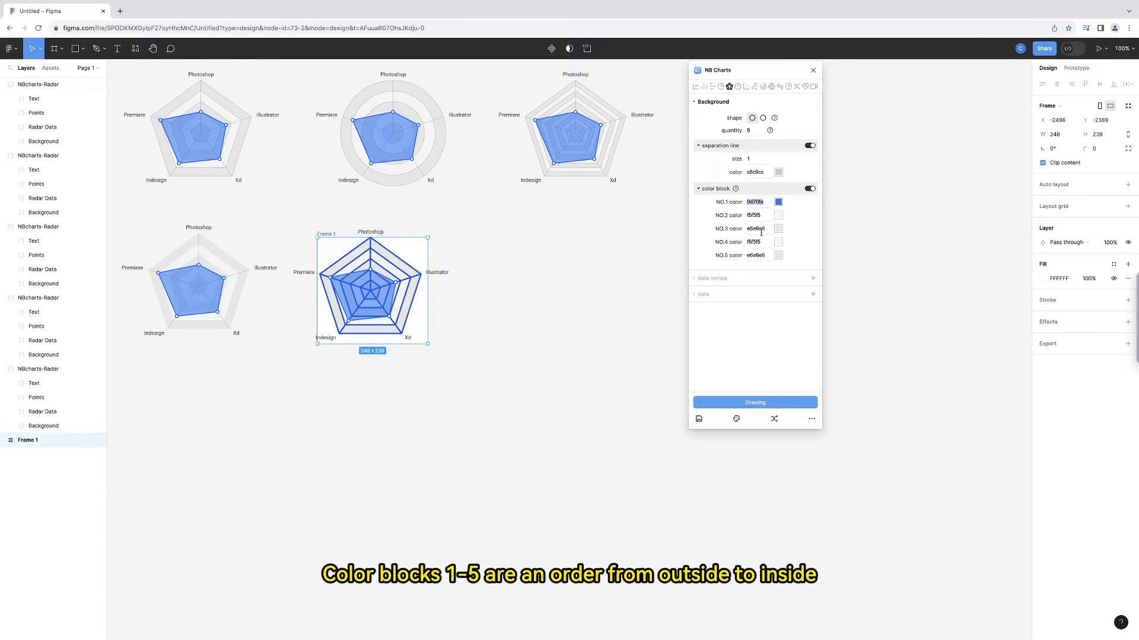
double_click(762, 228)
text(0d70fa)
double_click(758, 255)
text(0d70fa)
Move Frame 1 to the right and draw the blue-banded radar chart
mouse_move(734, 189)
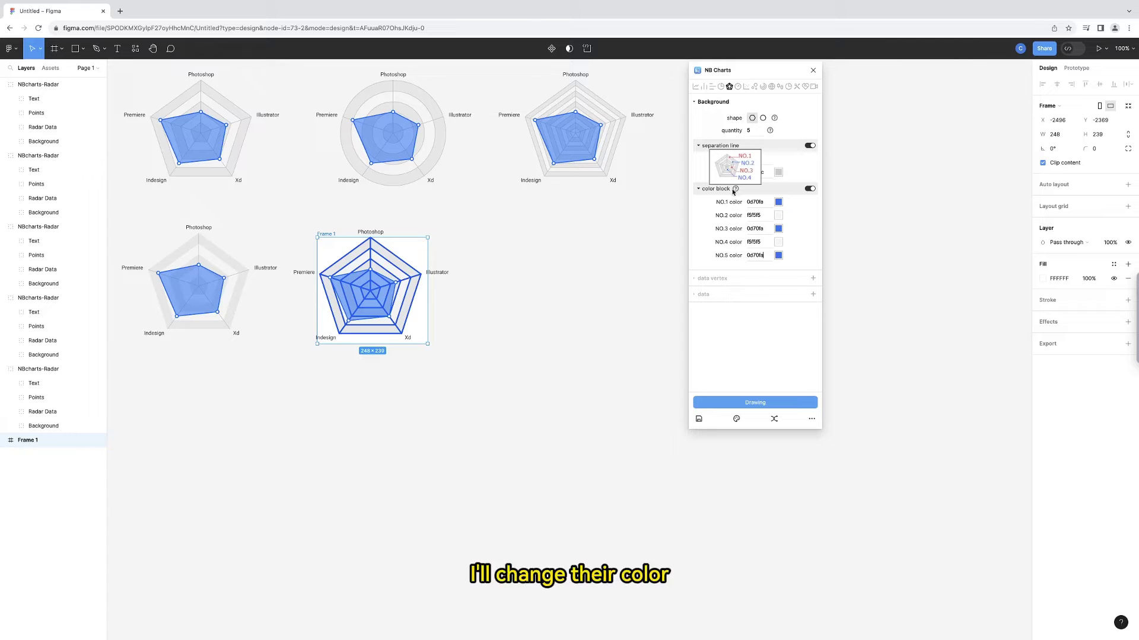
drag(419, 254, 621, 254)
click(760, 403)
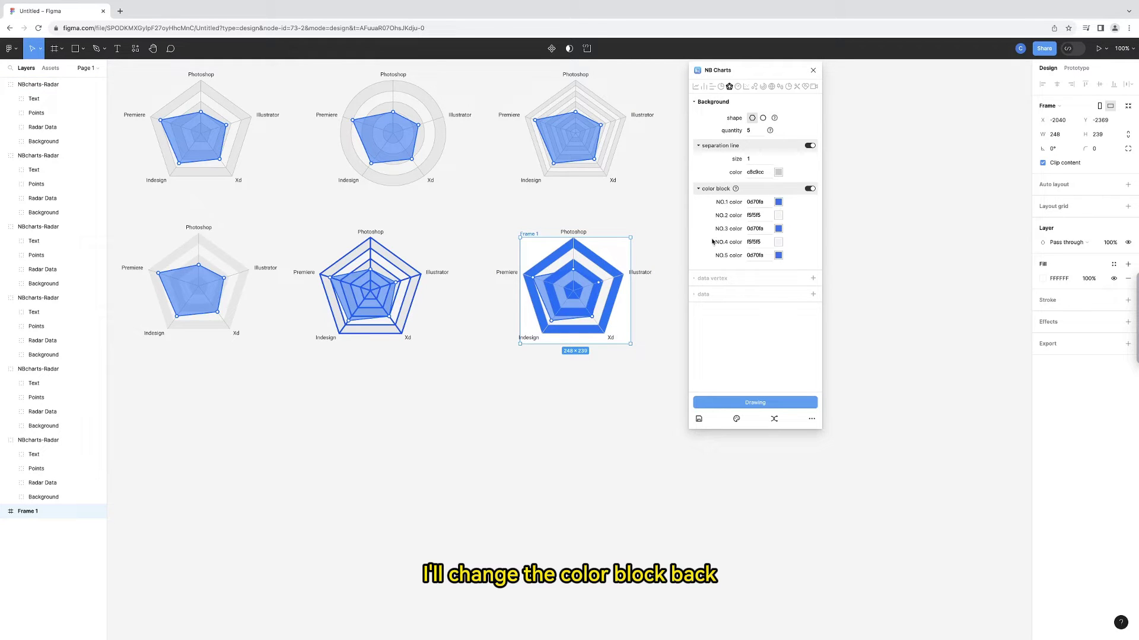
Reset the NO.1, NO.3 and NO.5 block colours to grey b6b8ba
click(779, 202)
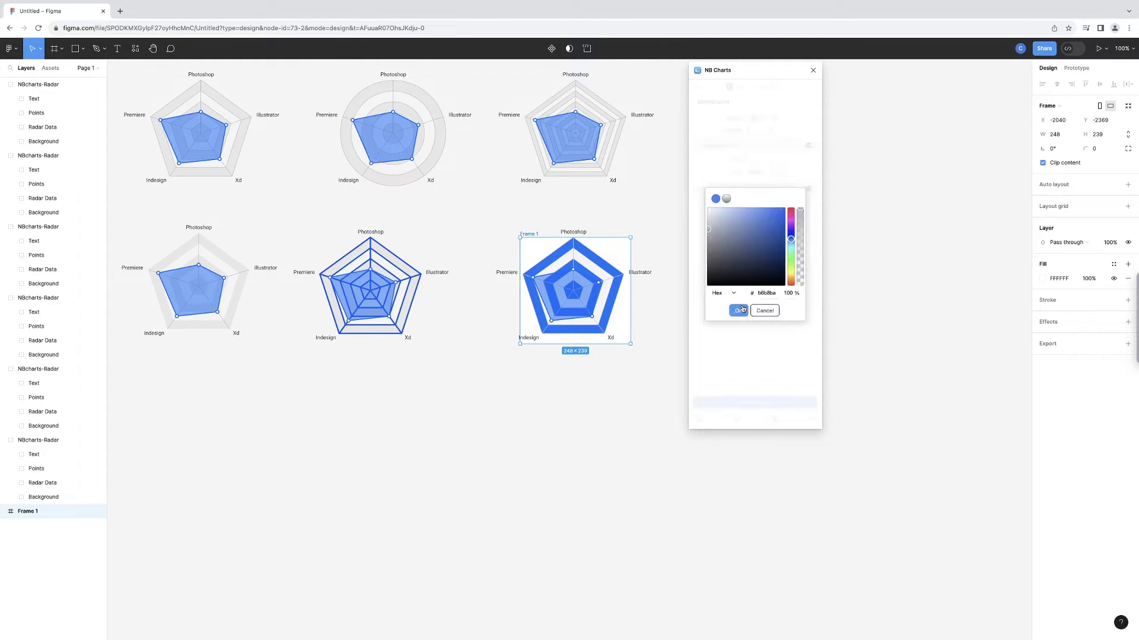
click(738, 311)
double_click(756, 202)
key(ctrl+c)
double_click(757, 230)
key(ctrl+v)
double_click(753, 256)
key(ctrl+v)
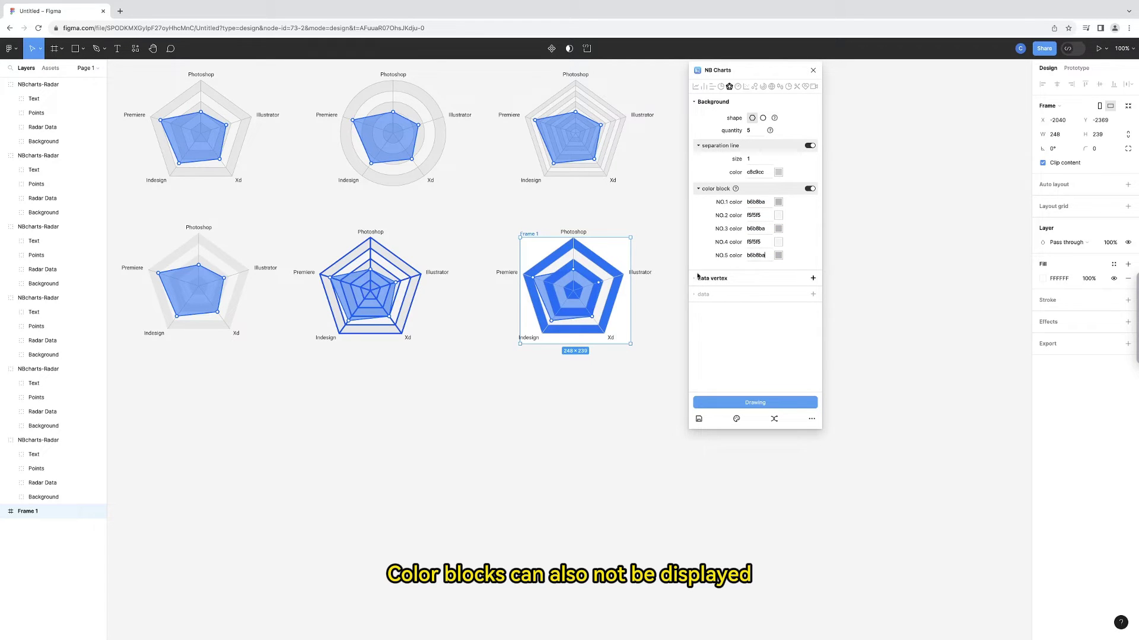
Add a sixth vertex data6 and draw the hexagon radar chart in the lower-left Frame 1
click(741, 278)
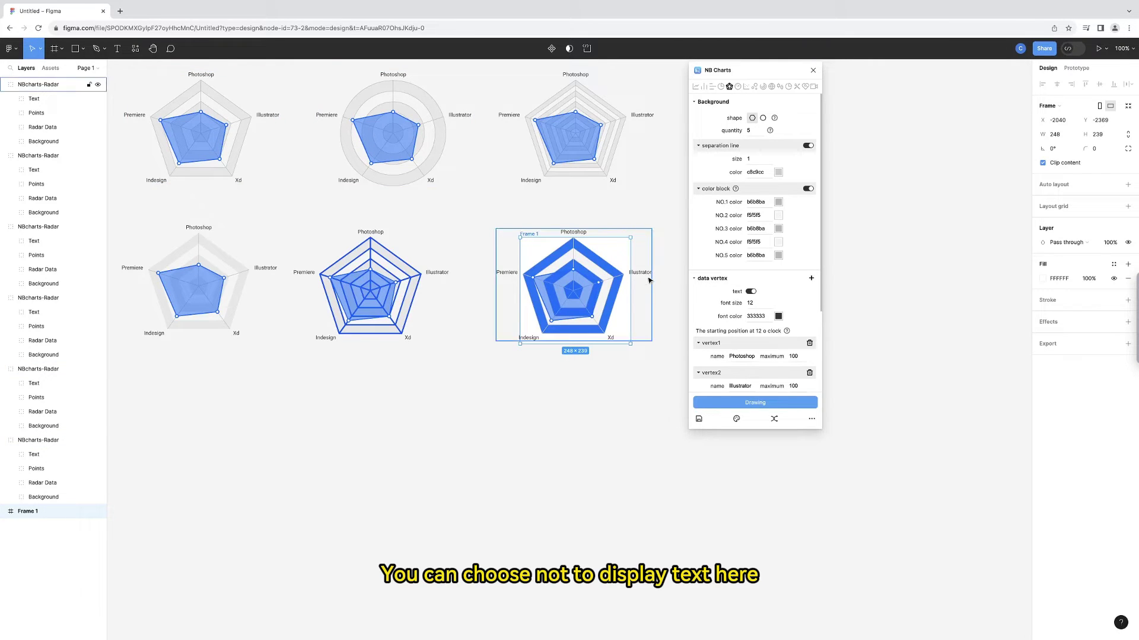
click(750, 291)
click(750, 291)
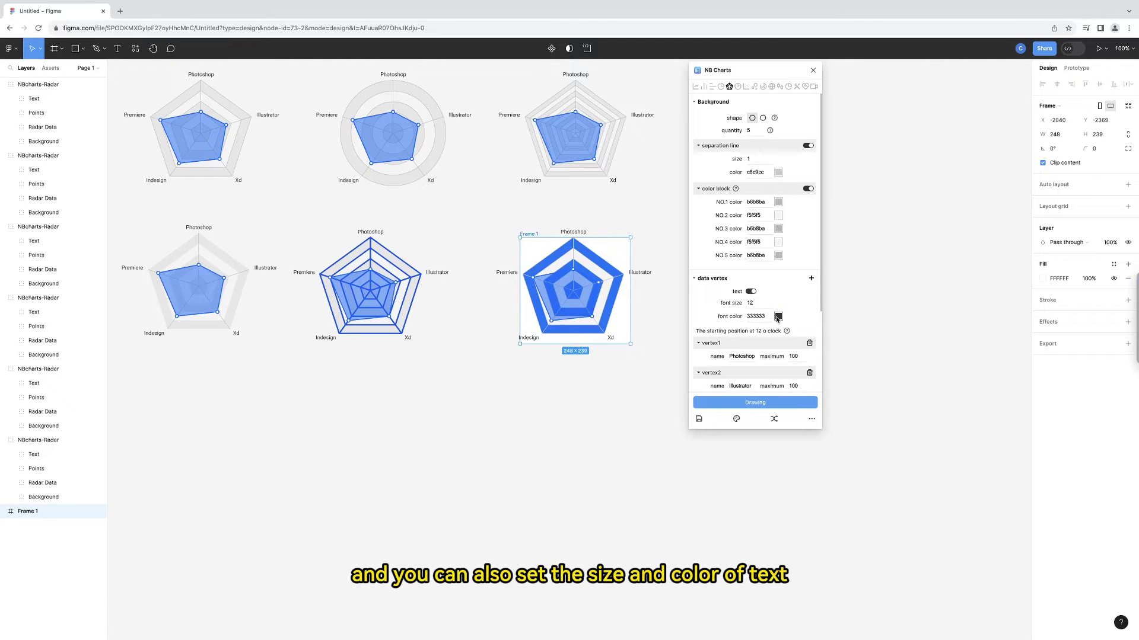
scroll(782, 314, down, 3)
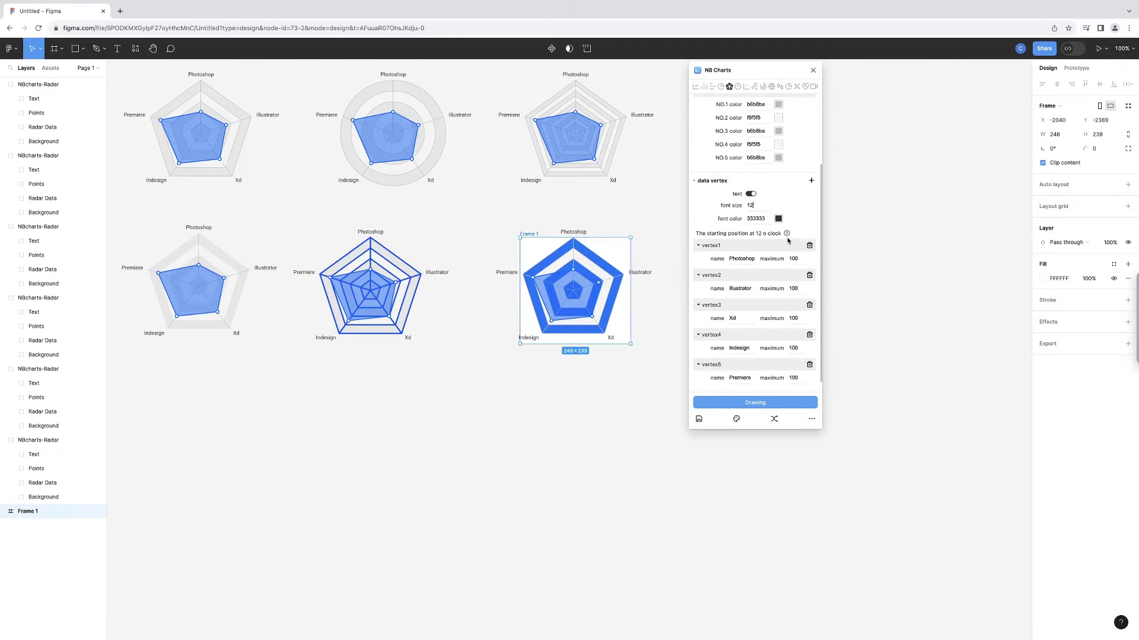
mouse_move(787, 234)
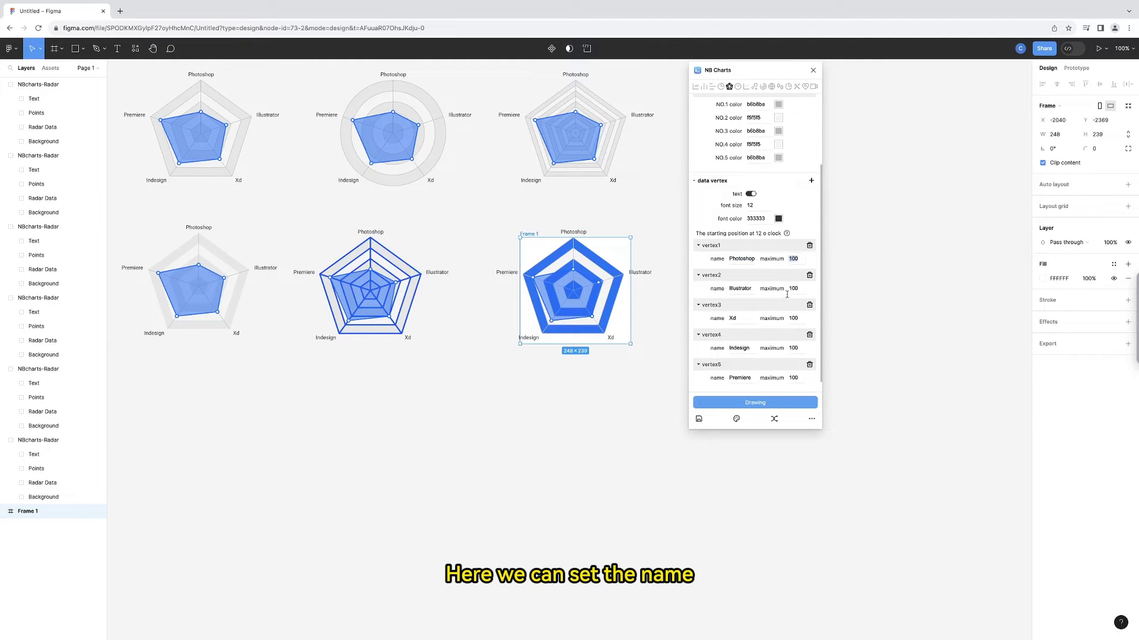
scroll(787, 299, down, 1)
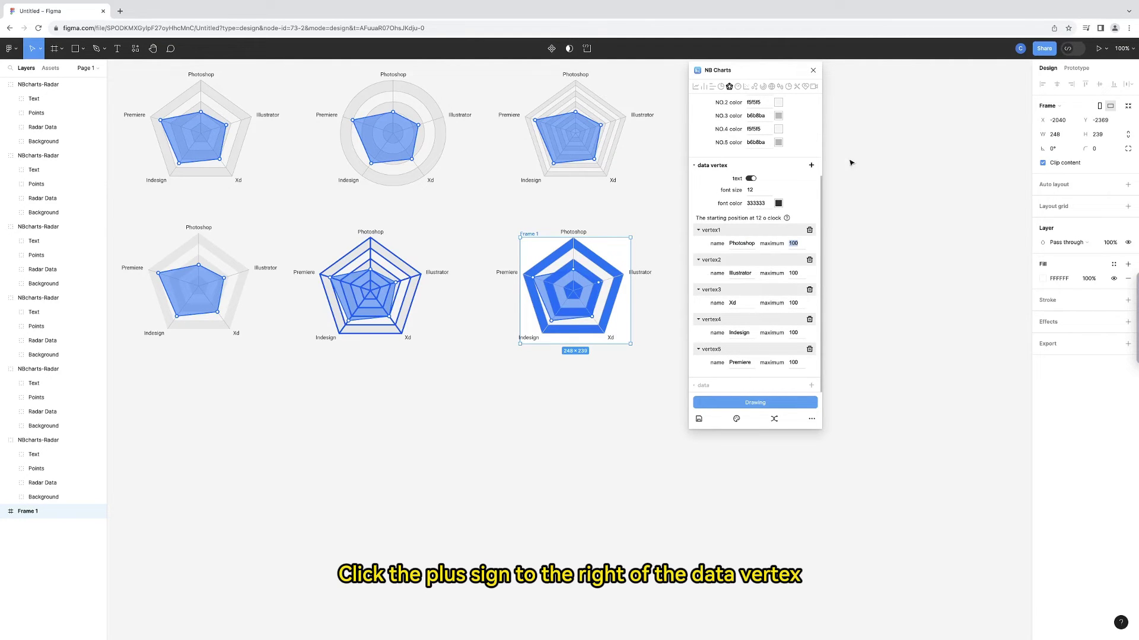
click(810, 165)
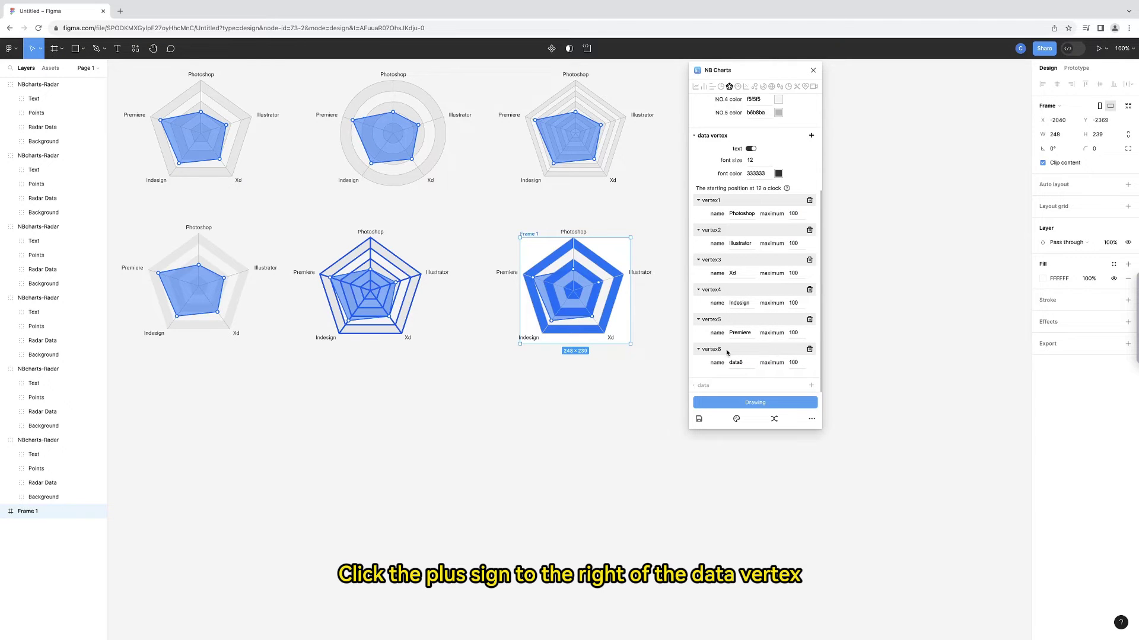
mouse_move(622, 254)
mouse_down()
mouse_move(516, 255)
mouse_move(226, 422)
mouse_move(243, 418)
mouse_up()
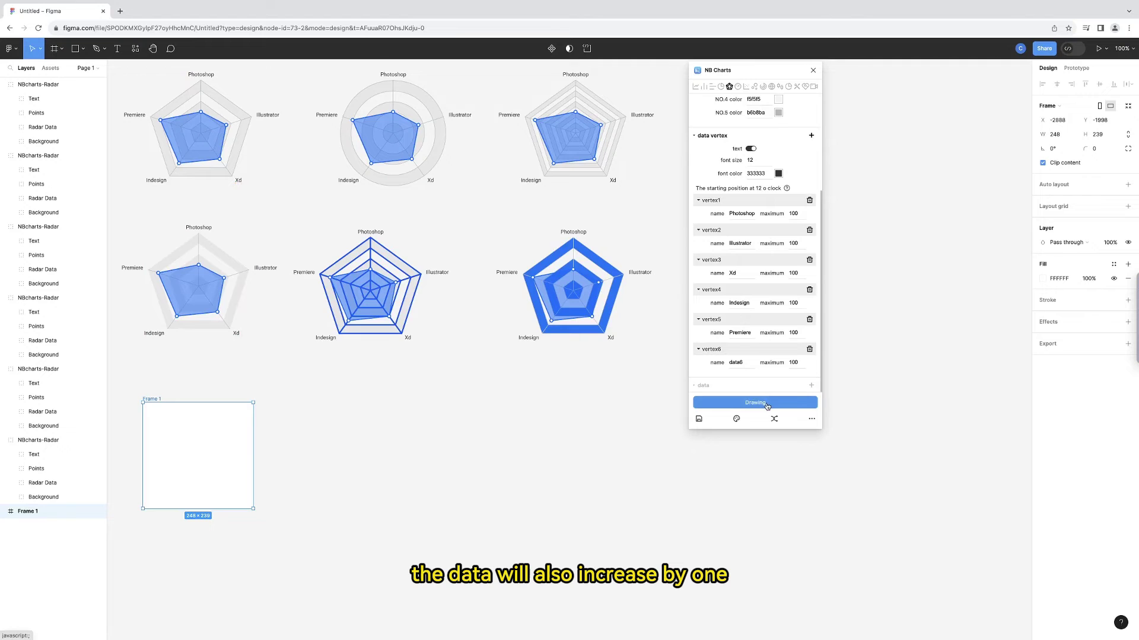
click(716, 403)
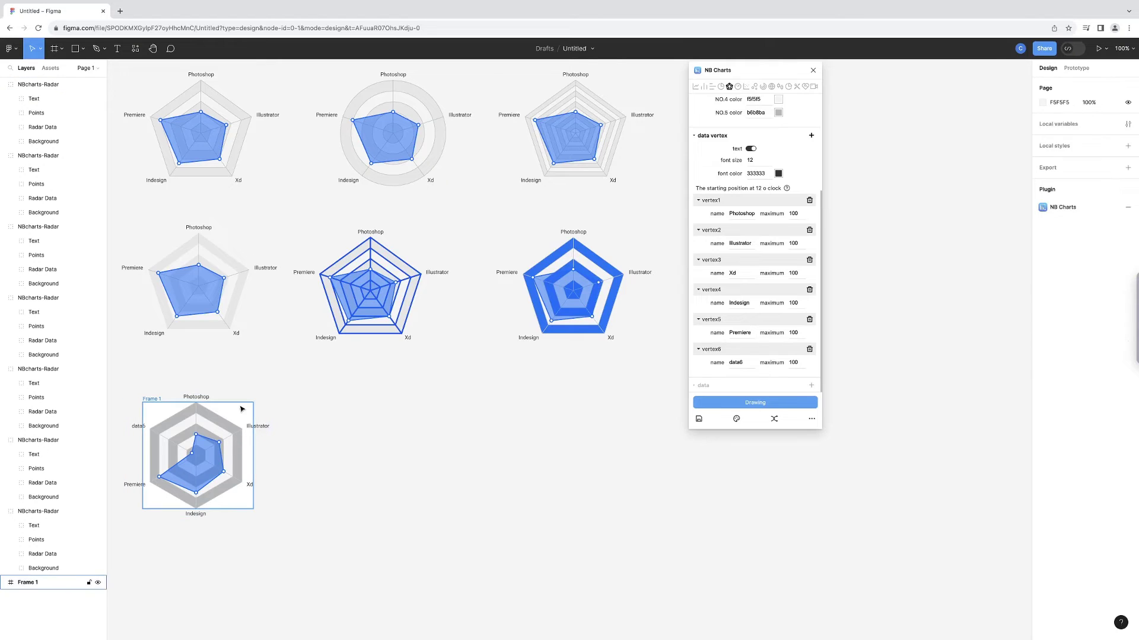
Move Frame 1 right of the hexagon chart, delete vertex data6, and collapse data vertex
drag(194, 410, 417, 416)
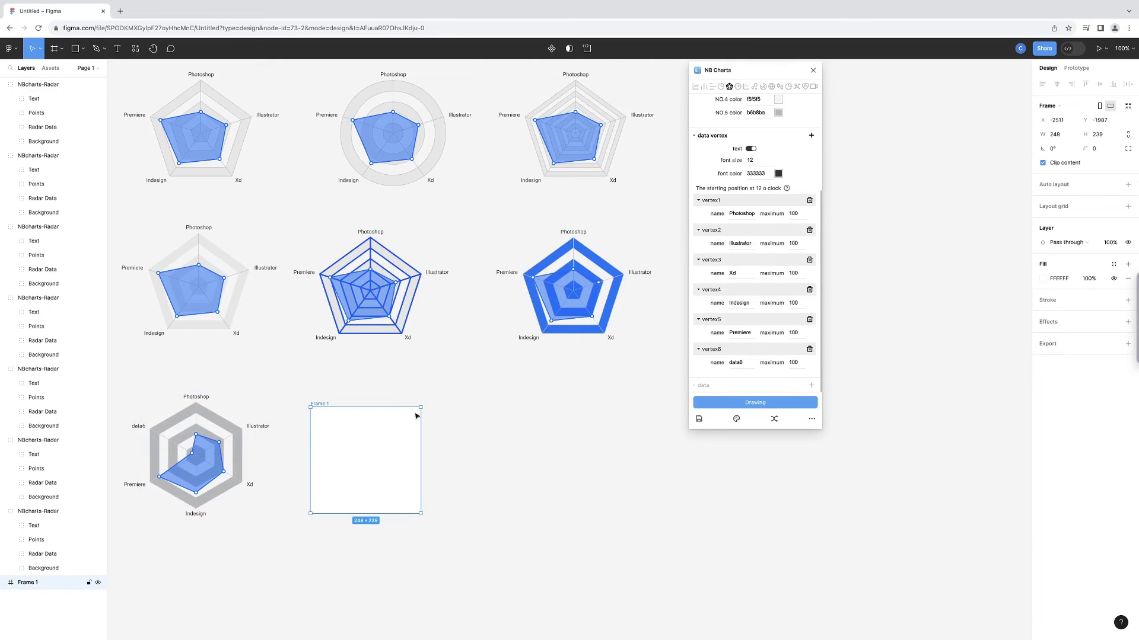
click(809, 351)
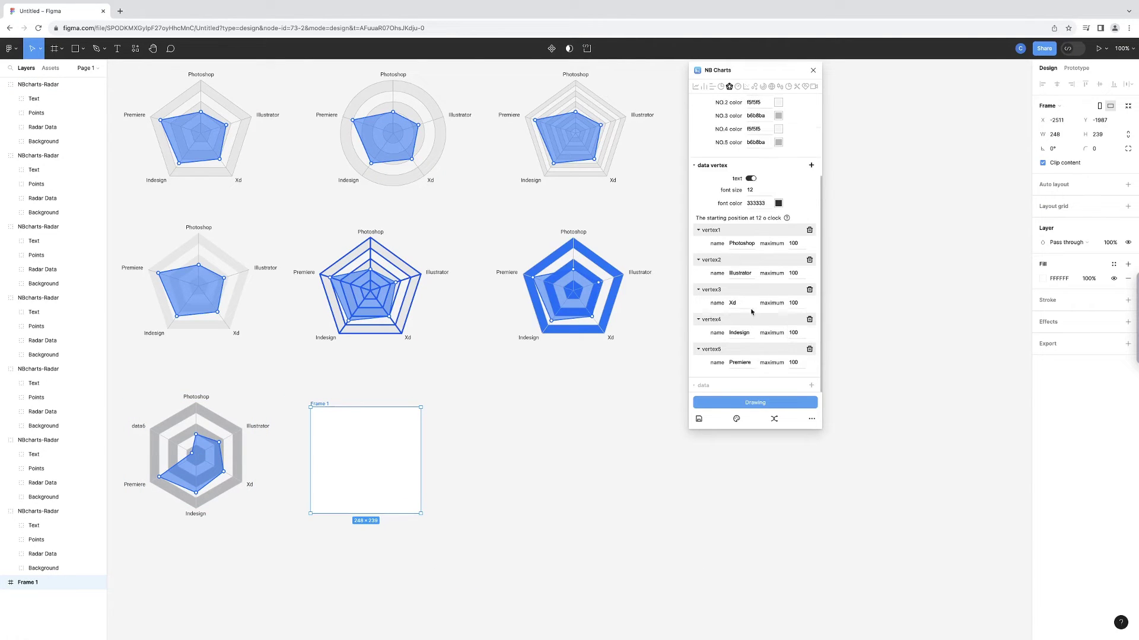
click(695, 165)
Expand data1 and change its values, entering 8 and setting vertex3 to 32
click(695, 102)
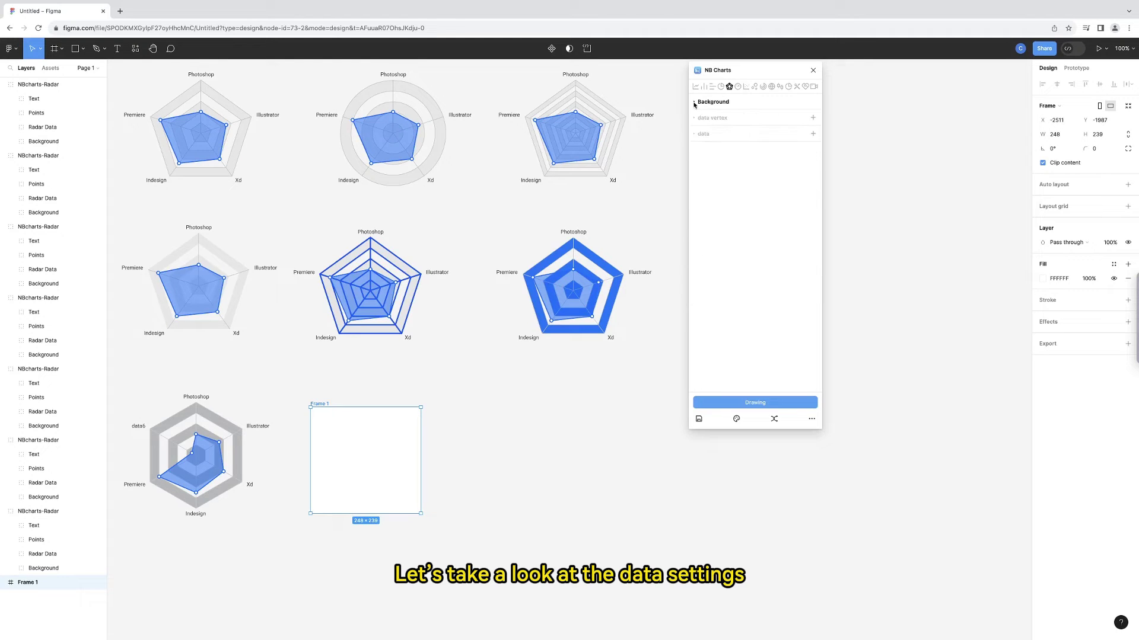
click(698, 134)
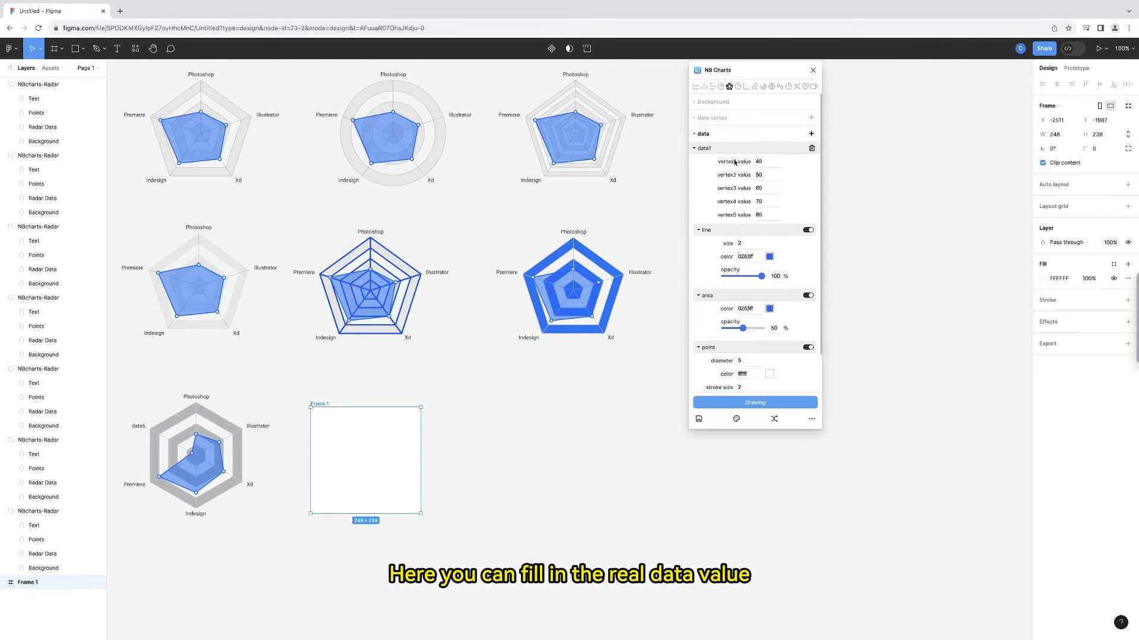
text(85)
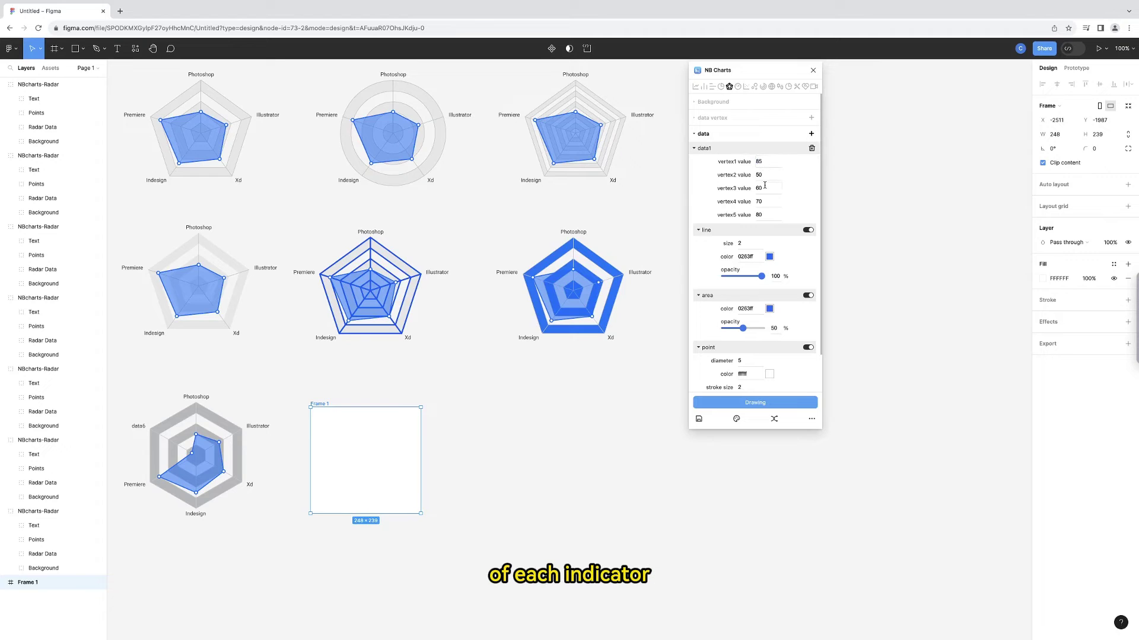
click(765, 186)
text(32)
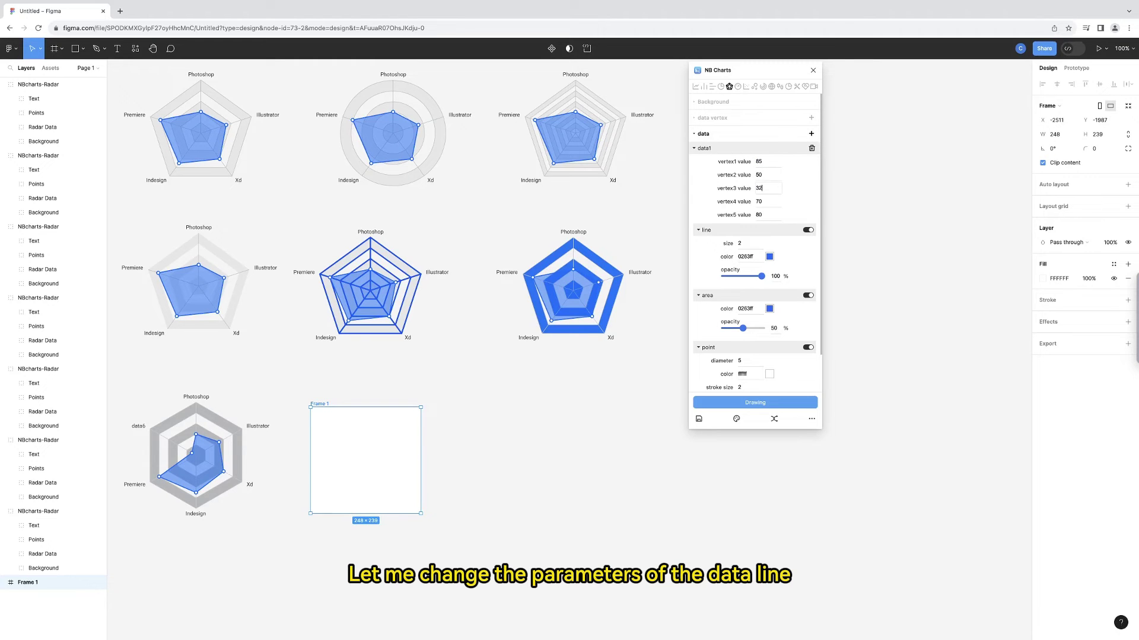
Set data1's line size to 3 and its line colour to orange fa7528
click(738, 243)
text(3)
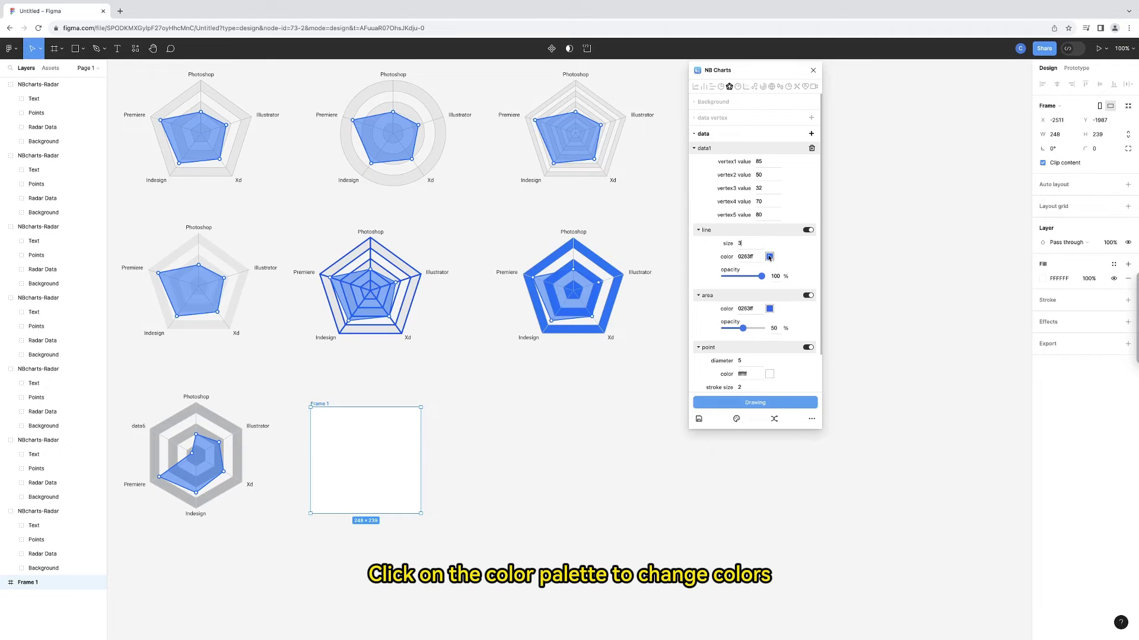
click(770, 256)
drag(792, 249, 791, 204)
click(774, 202)
key(Return)
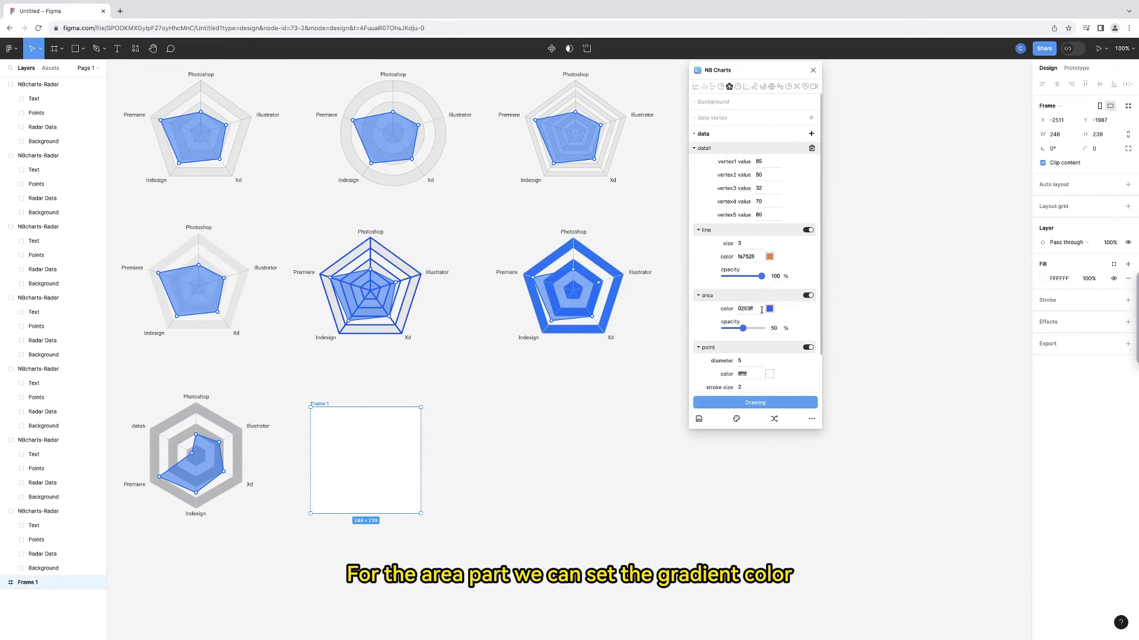
Make data1's area colour a gradient with an orange ff7903 stop
click(769, 309)
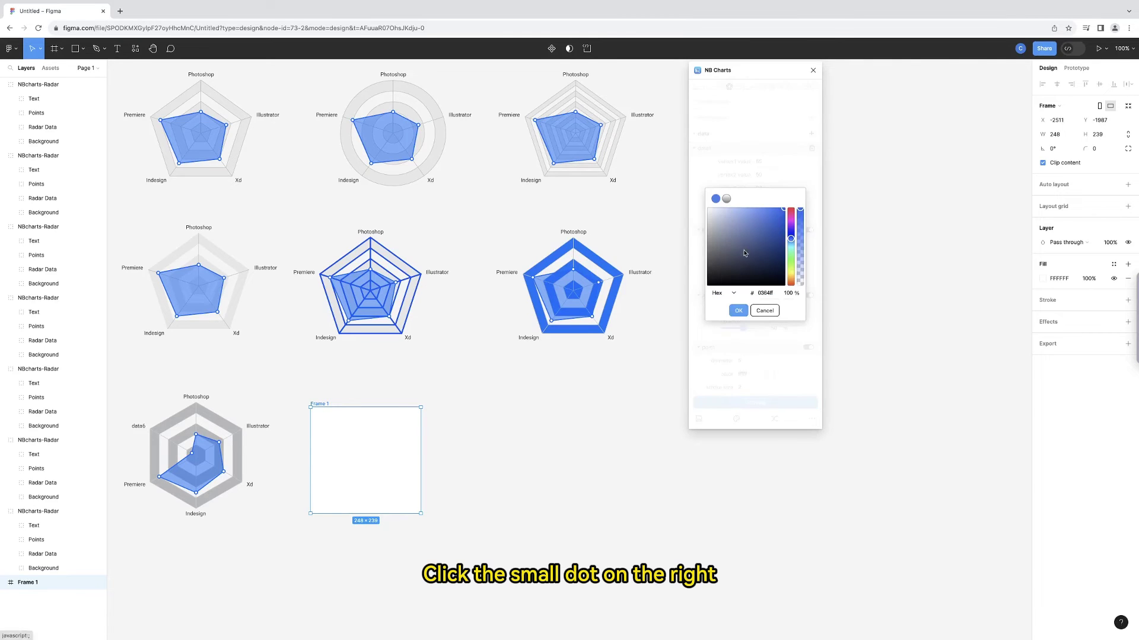
click(727, 199)
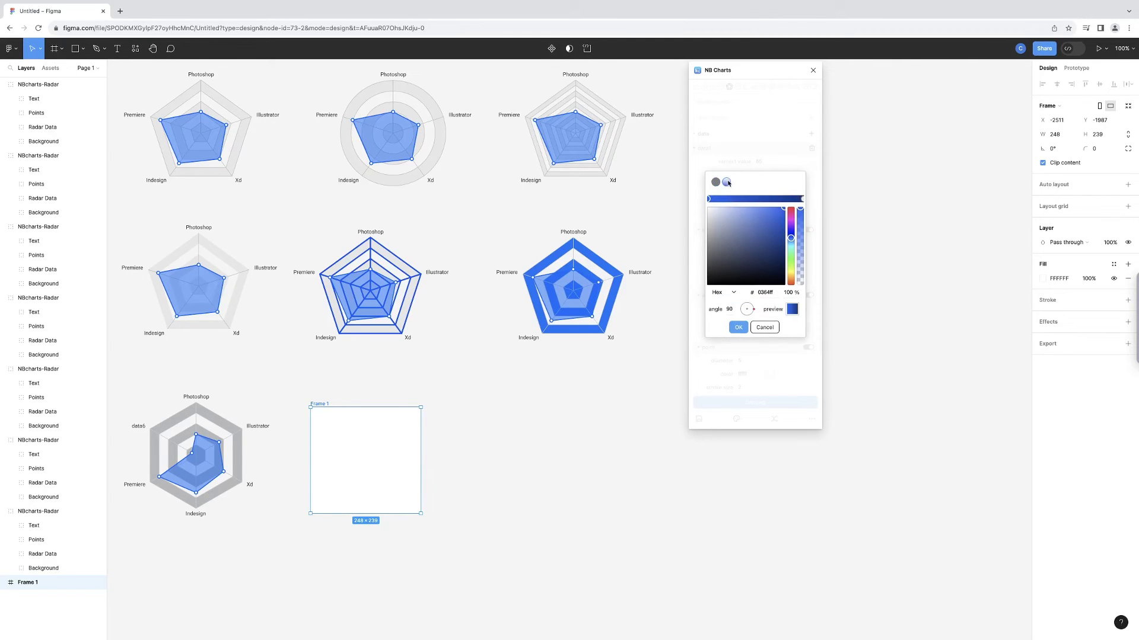
click(773, 199)
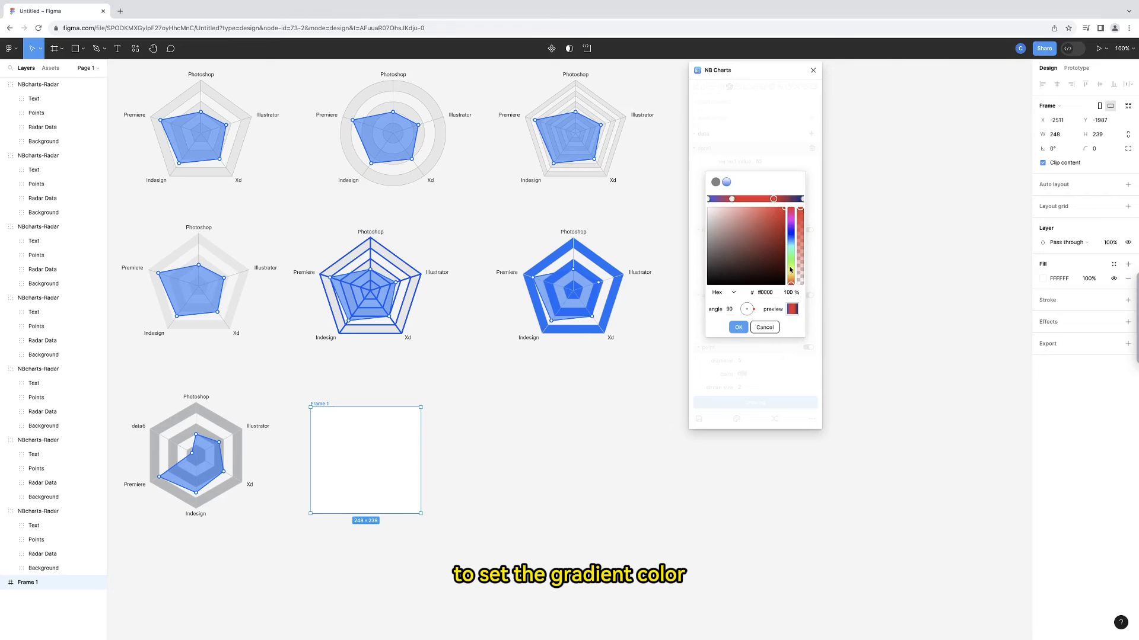
drag(791, 270, 790, 261)
click(774, 201)
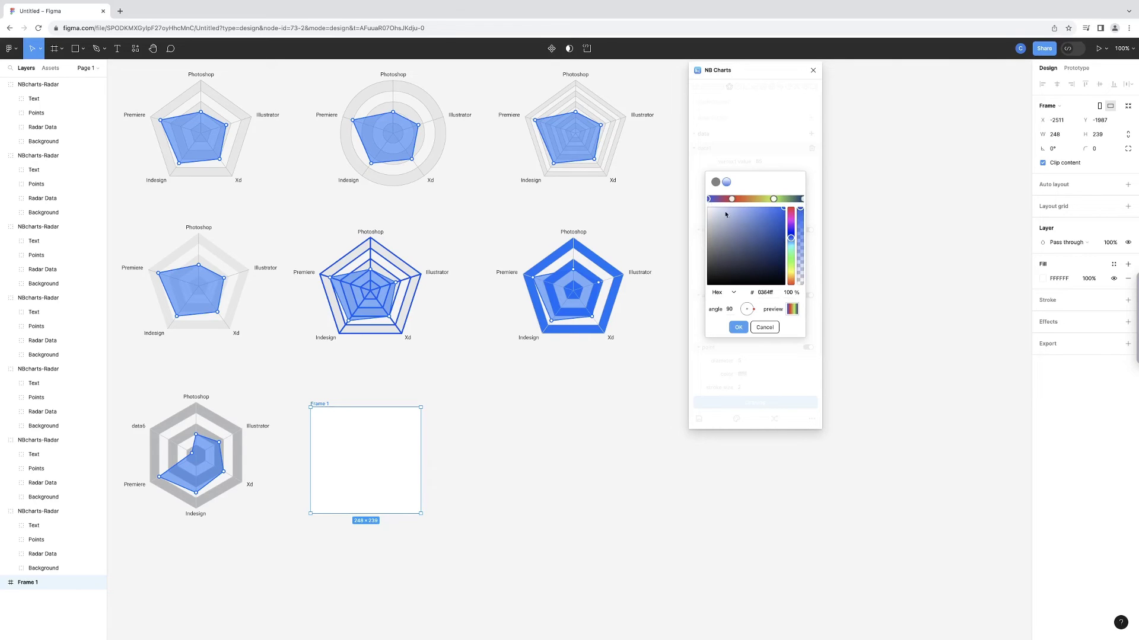
click(791, 281)
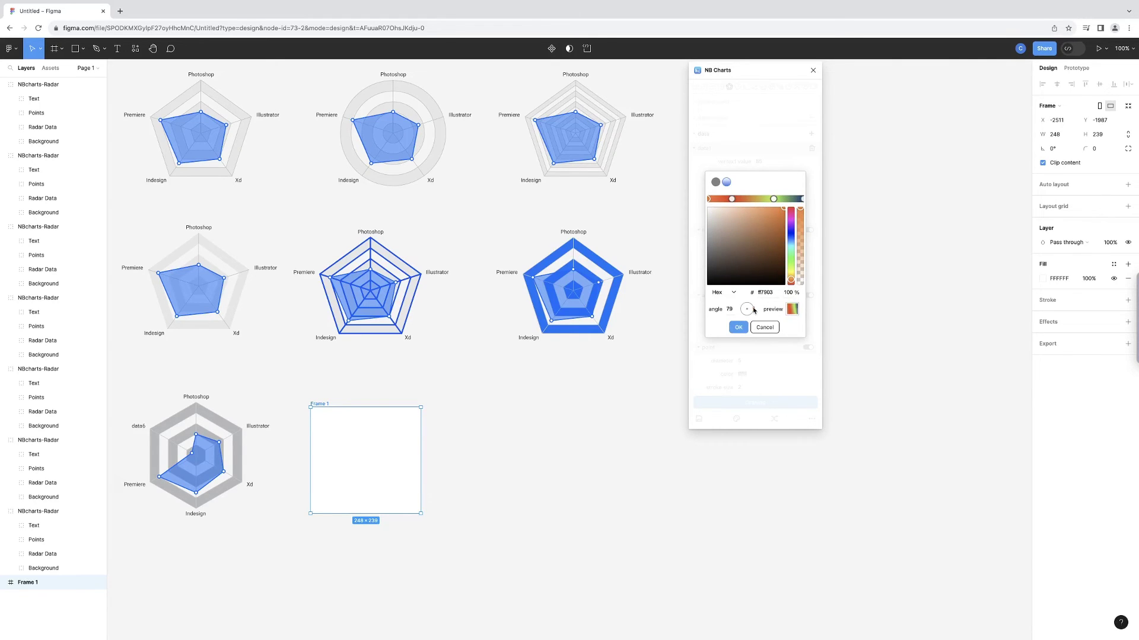
click(738, 329)
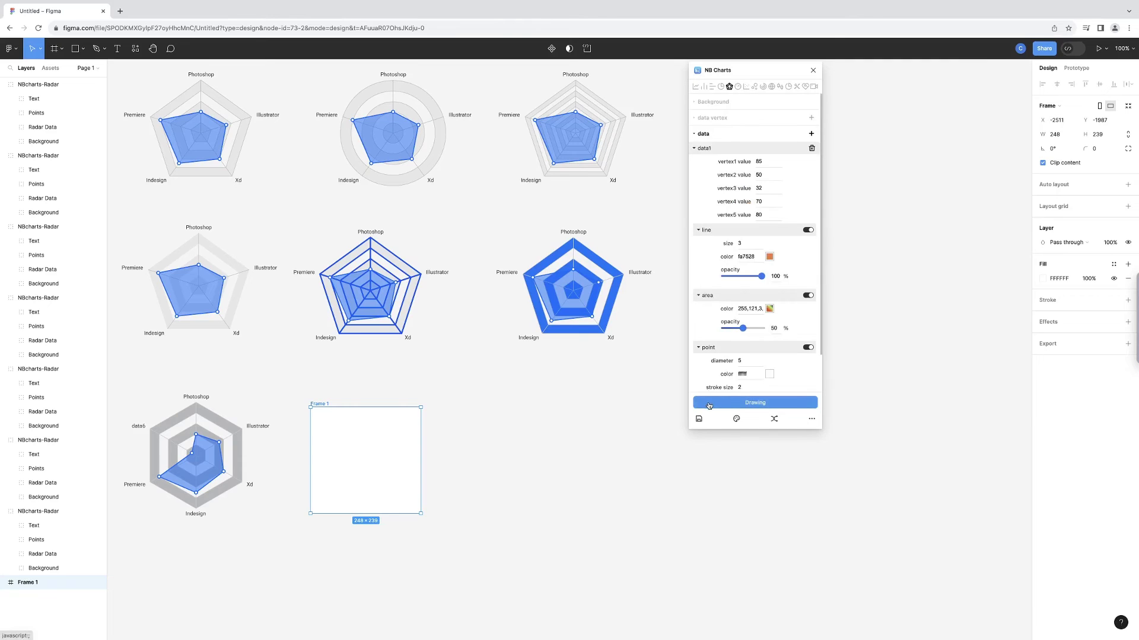
Draw the gradient radar chart, then a second one with vertex dots turned off
click(707, 402)
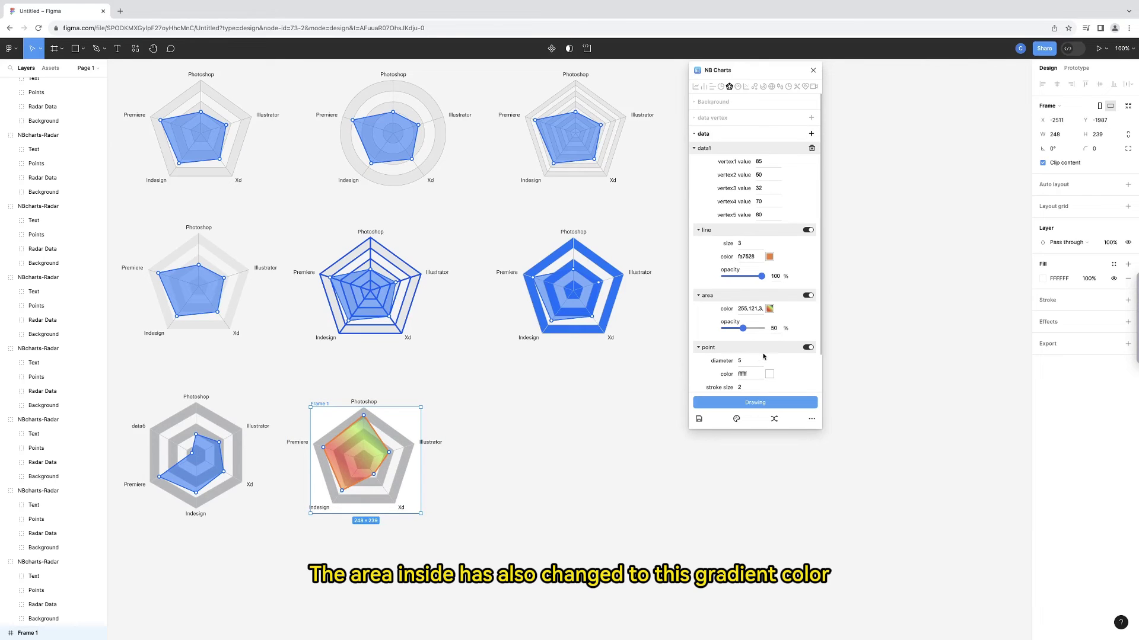
click(808, 348)
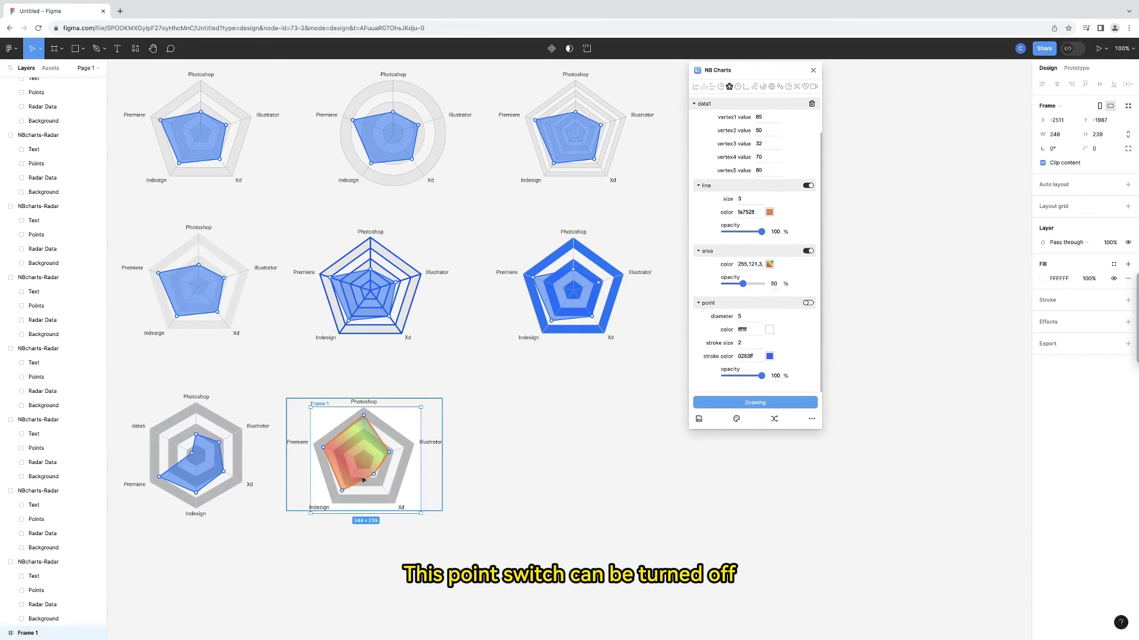
drag(384, 476, 529, 475)
click(735, 403)
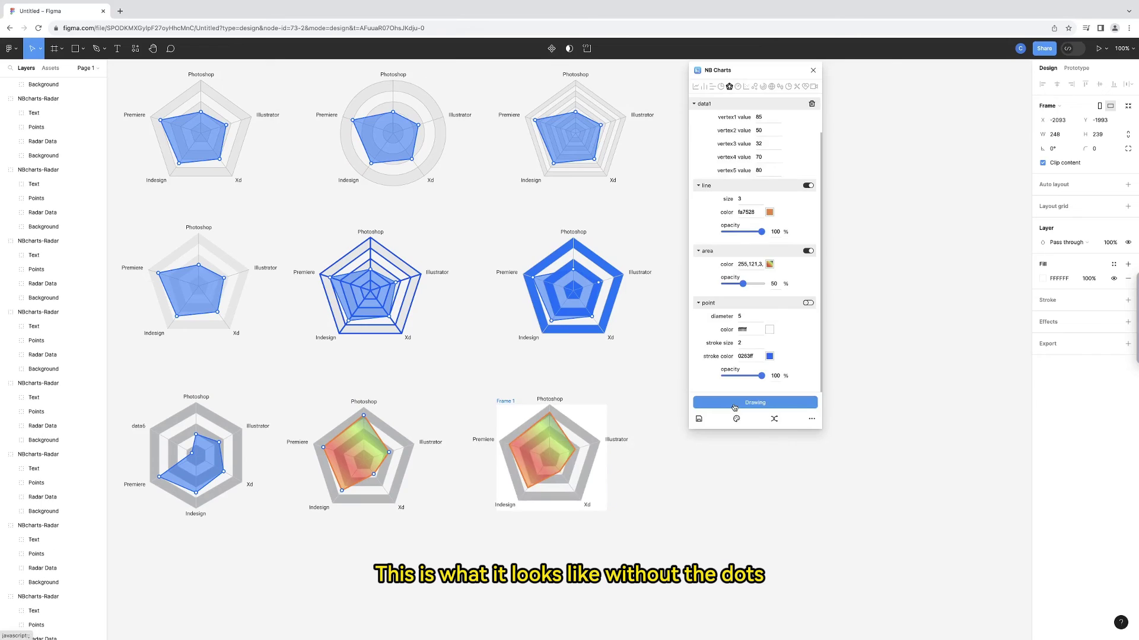
Set the vertex dots to red fc0828 with black 0d0d0d outlines, then move Frame 1 right
text(5)
click(769, 329)
click(789, 202)
click(757, 372)
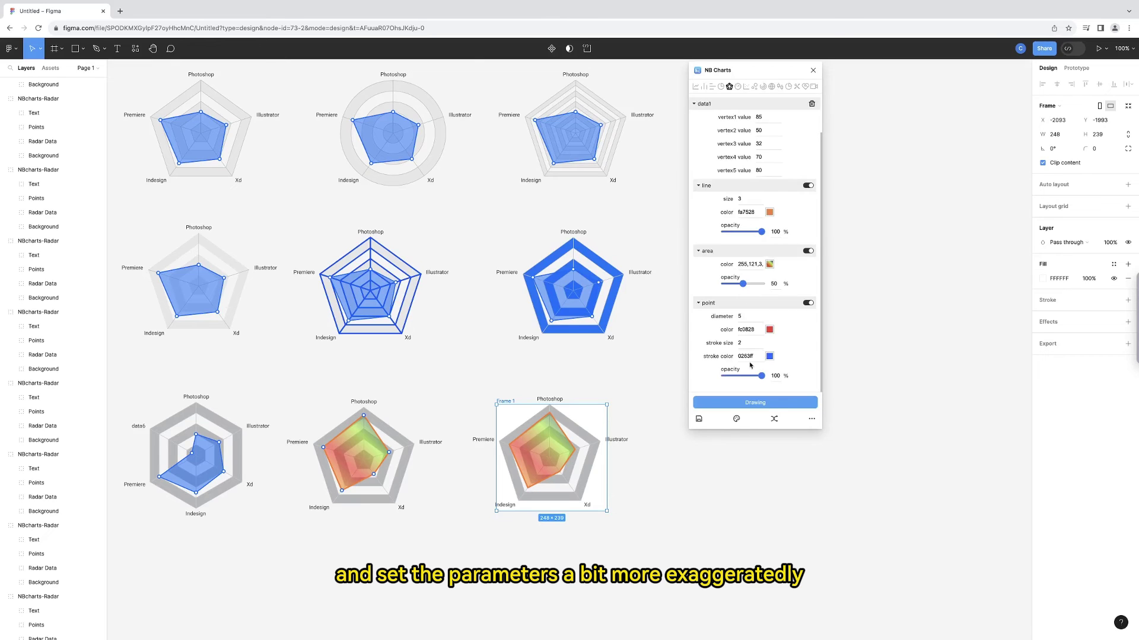
click(769, 356)
click(711, 274)
click(737, 298)
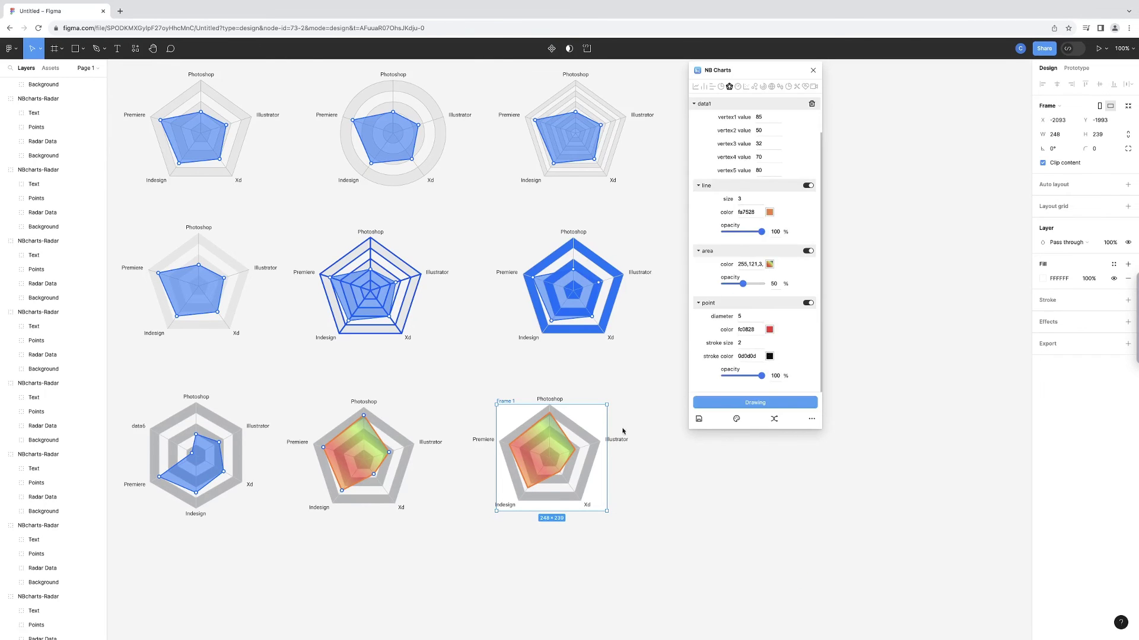
drag(768, 70, 888, 70)
drag(505, 401, 661, 407)
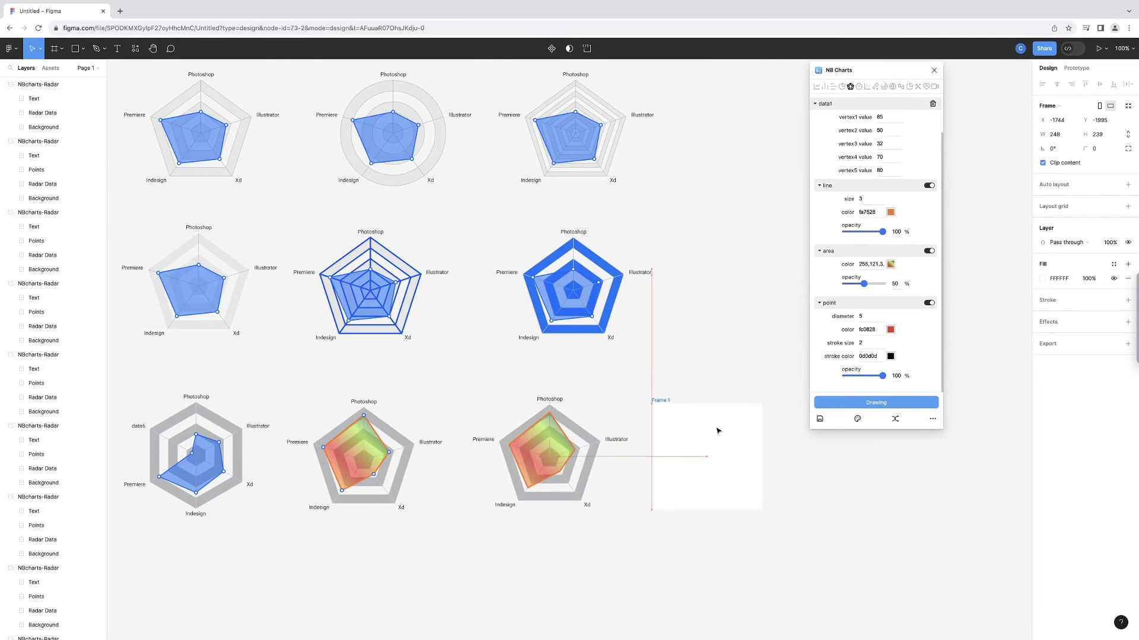
Draw the red-dotted gradient chart, add a data2 series, and draw the two-series radar chart
click(876, 403)
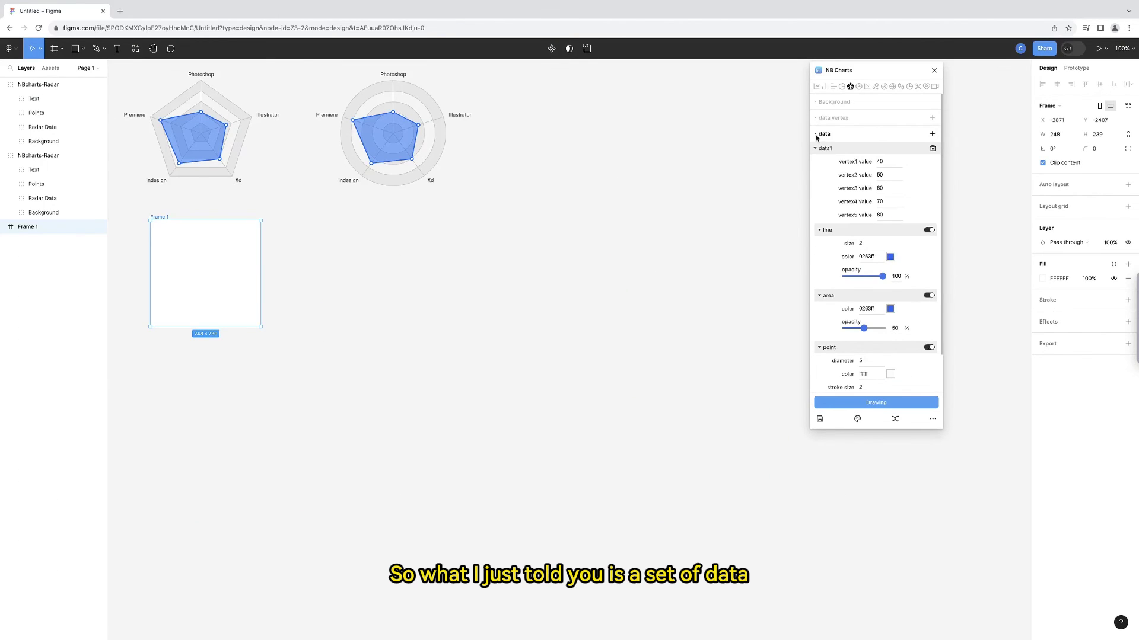
click(815, 148)
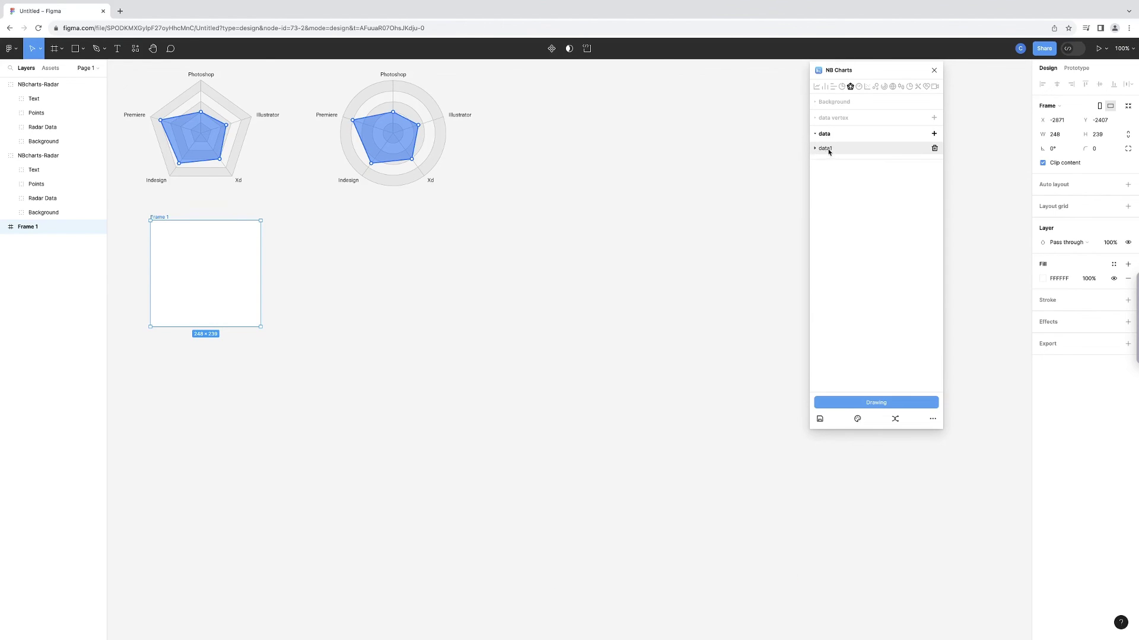
click(934, 134)
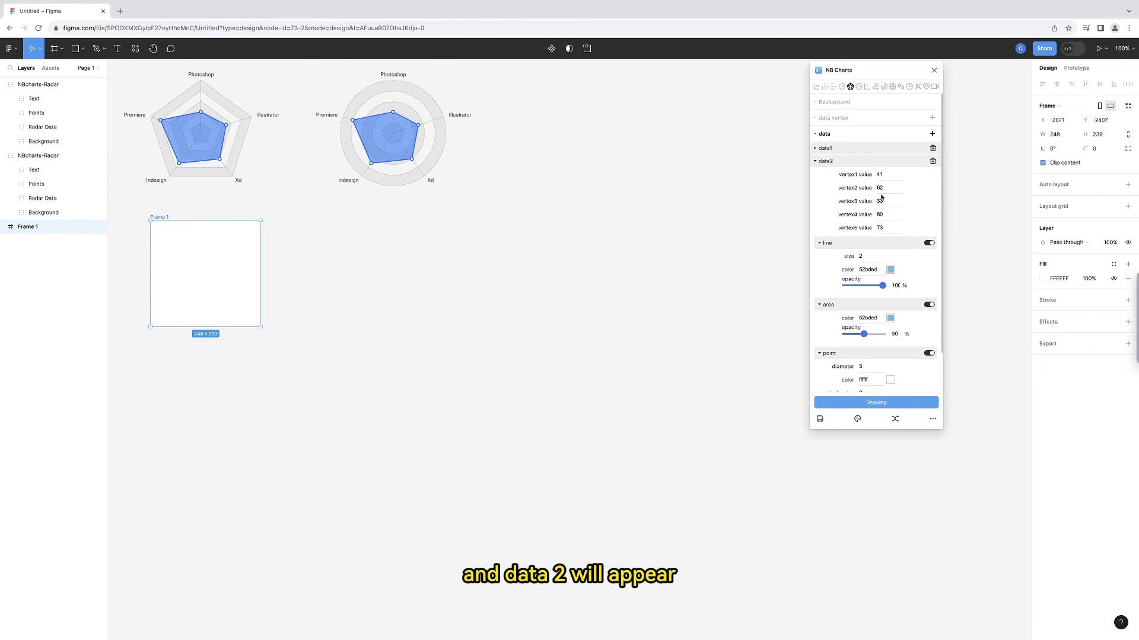
scroll(896, 285, down, 2)
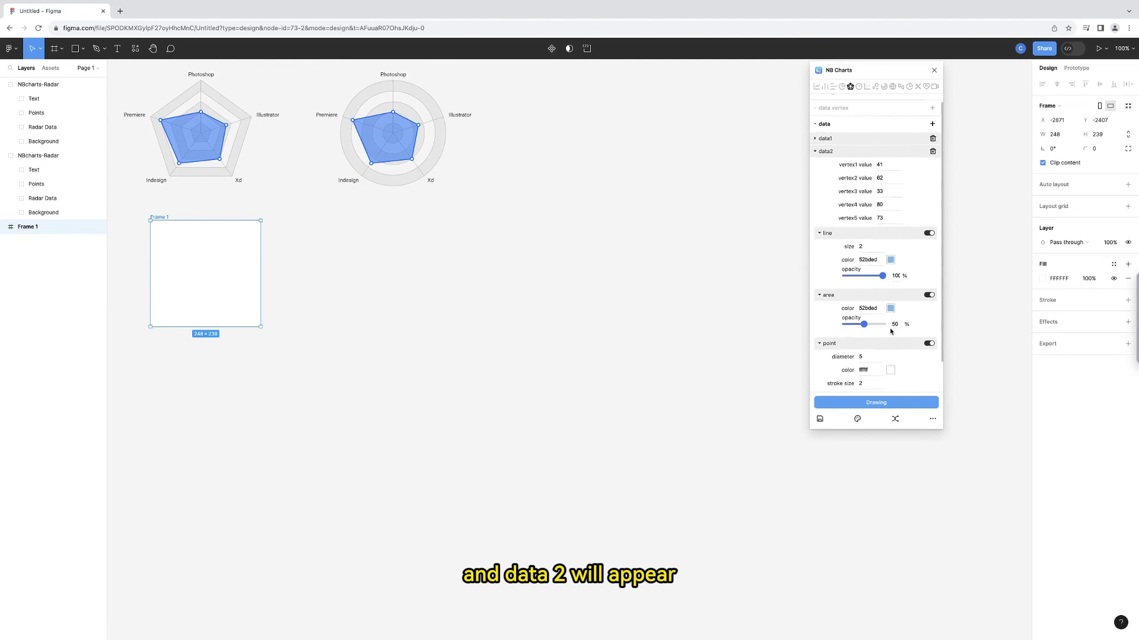
click(870, 406)
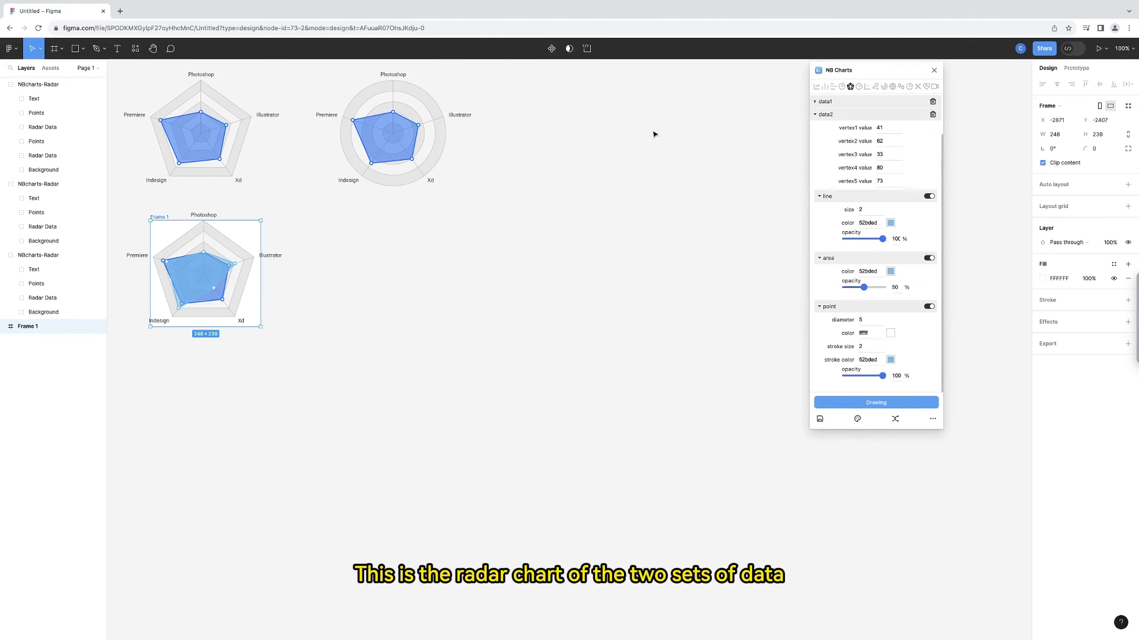
Set data2's line colour to purple and its area colour to orange f7996b
click(891, 223)
click(911, 206)
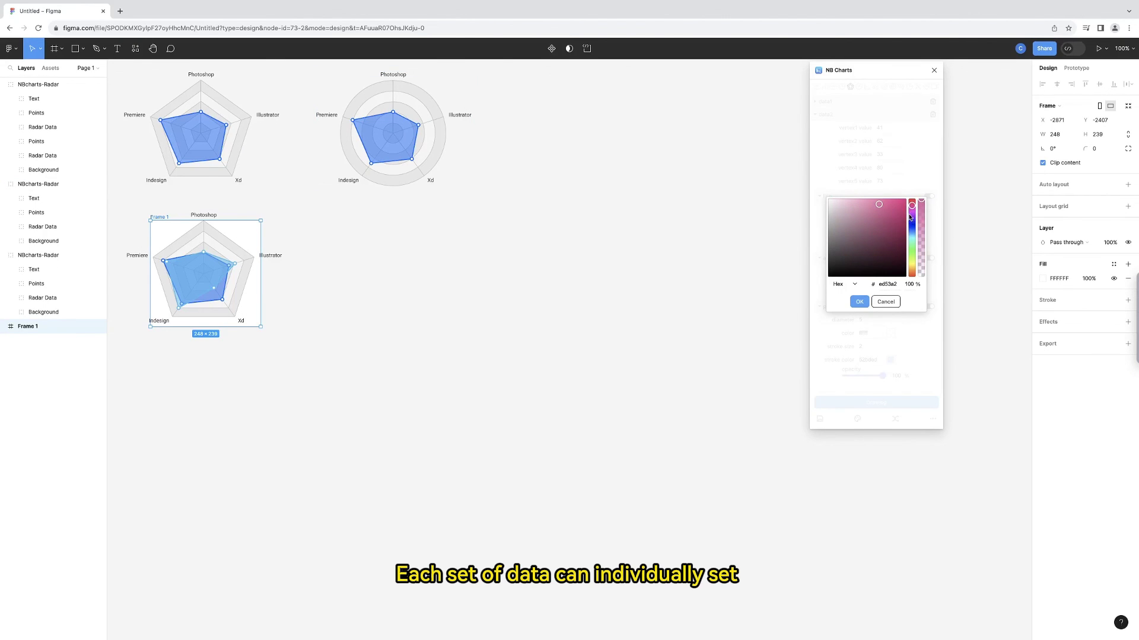
click(911, 219)
click(885, 302)
click(891, 277)
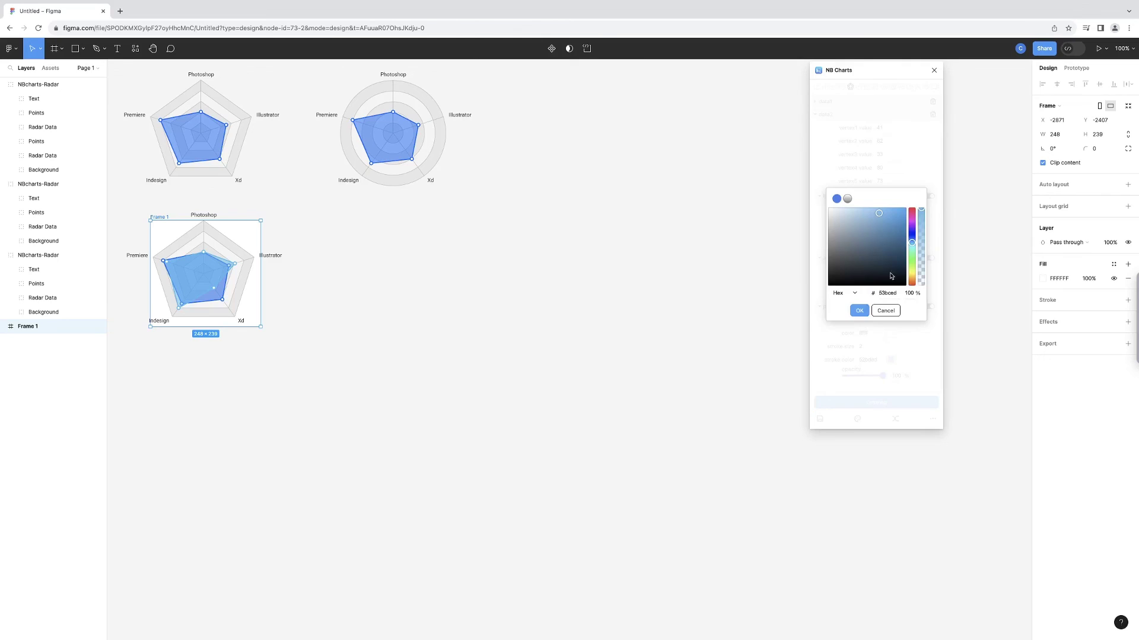
click(912, 276)
click(859, 311)
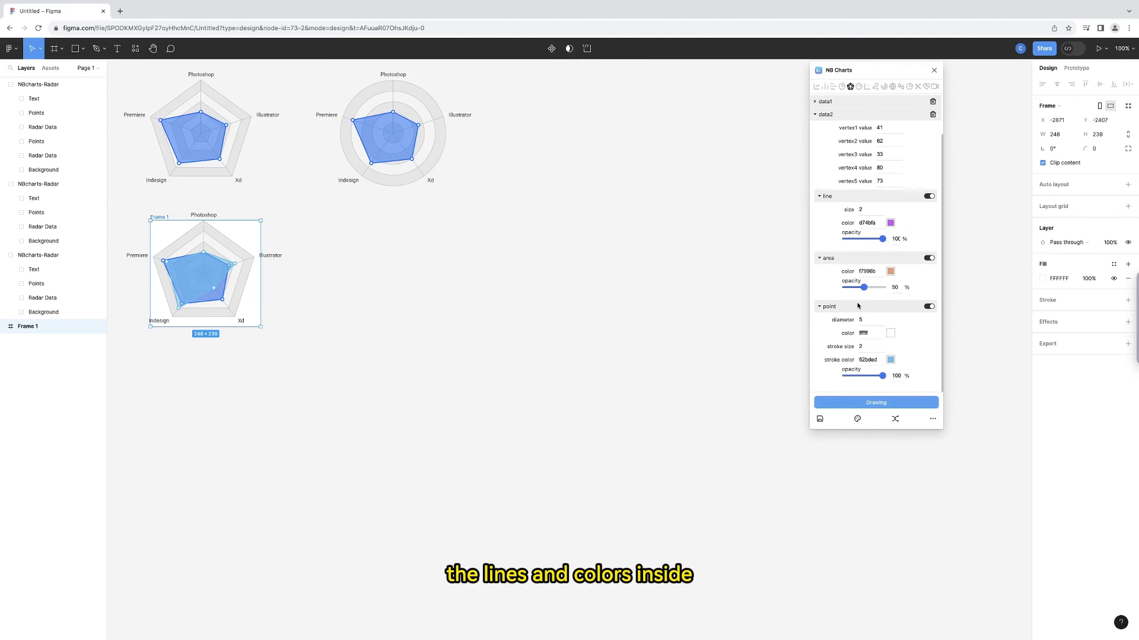
Collapse data2 to reveal data3 and draw the three-series radar chart
click(819, 196)
scroll(824, 195, up, 2)
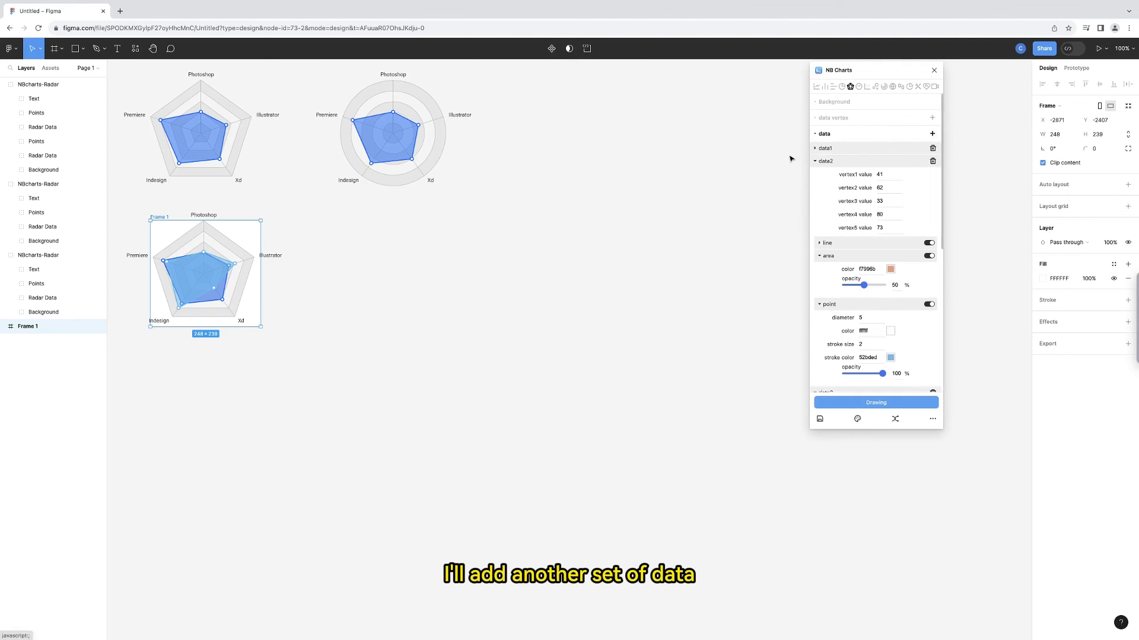
click(823, 161)
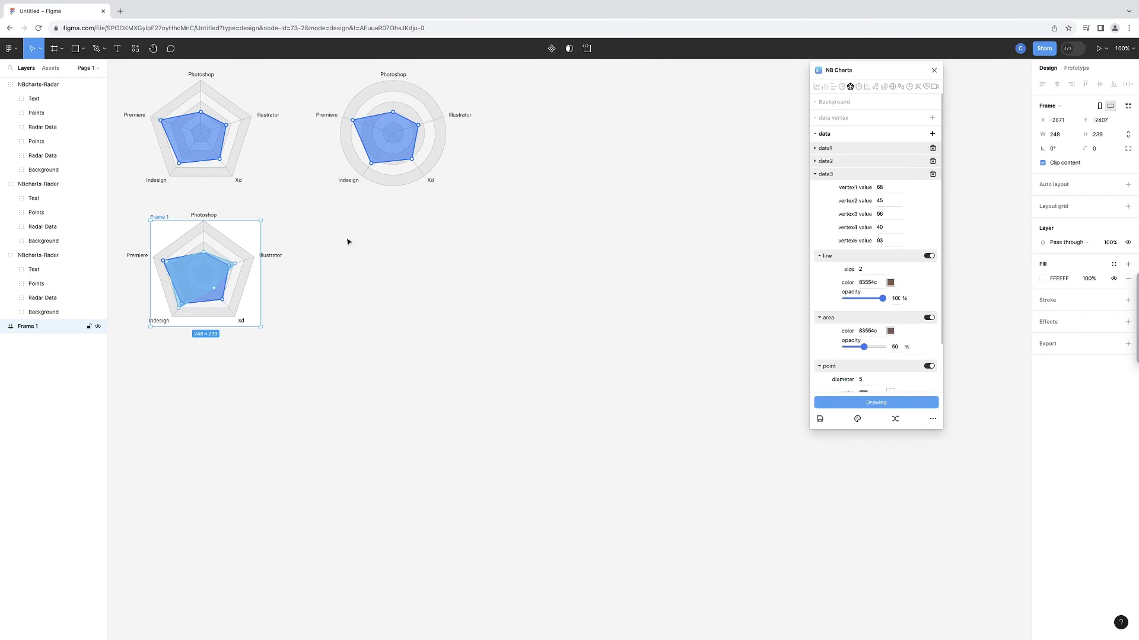
click(863, 403)
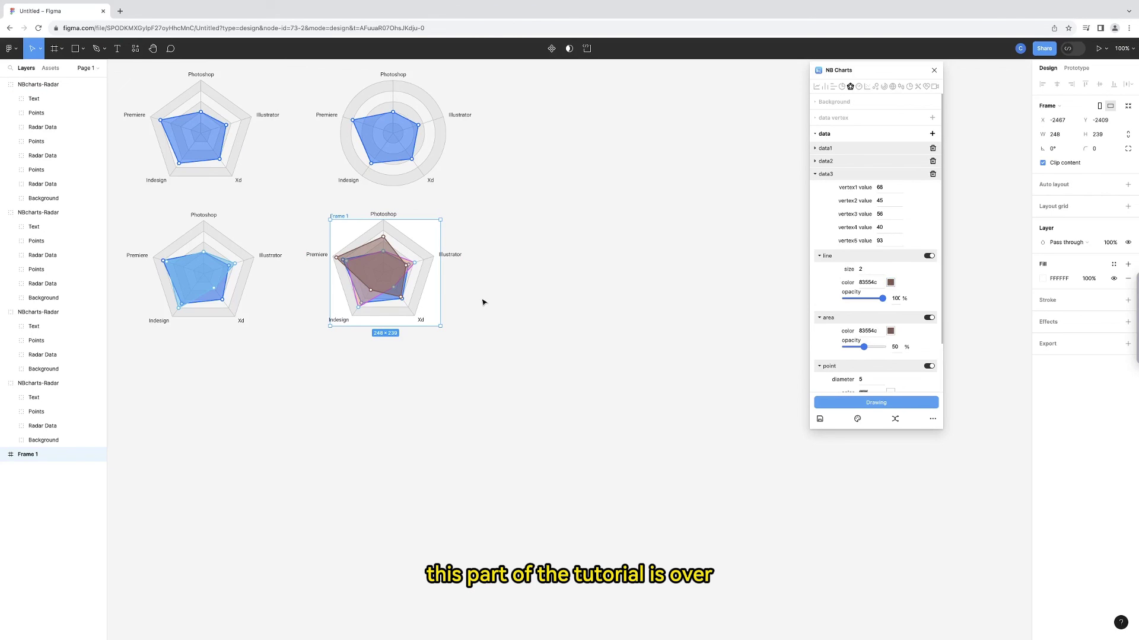
click(836, 173)
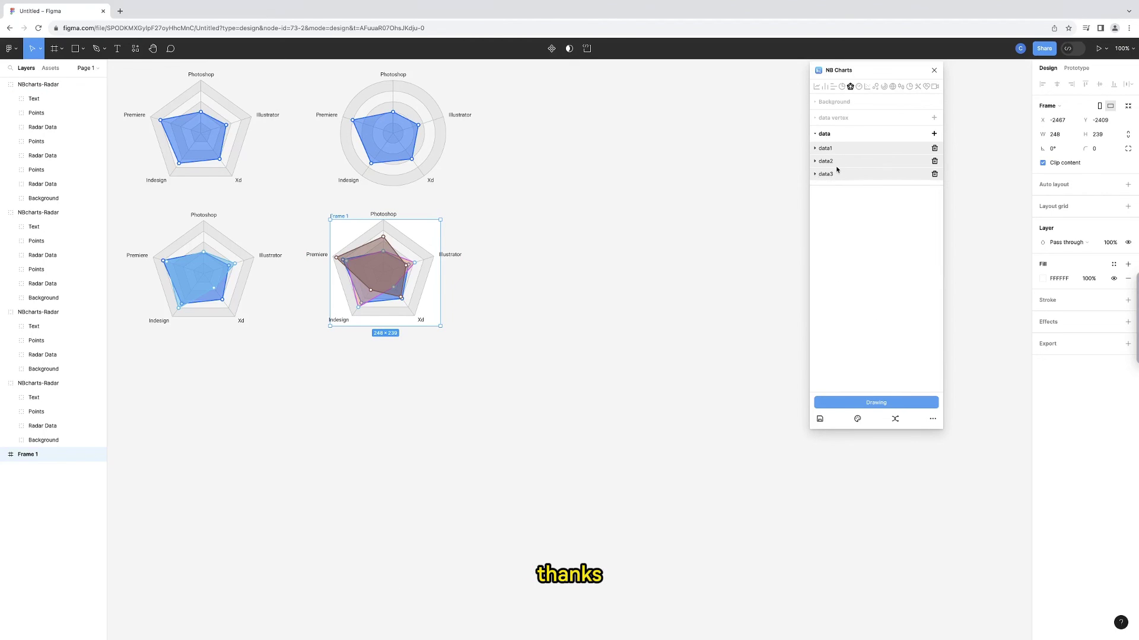